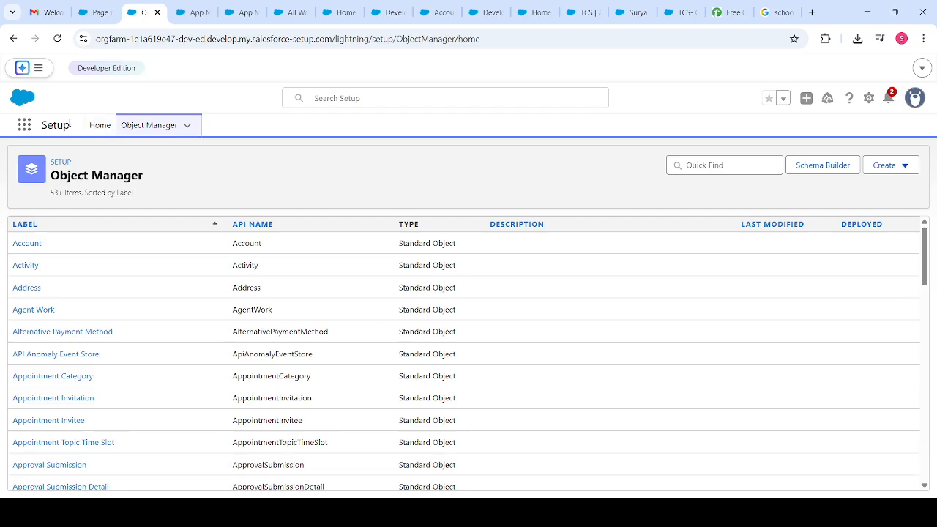
click(96, 13)
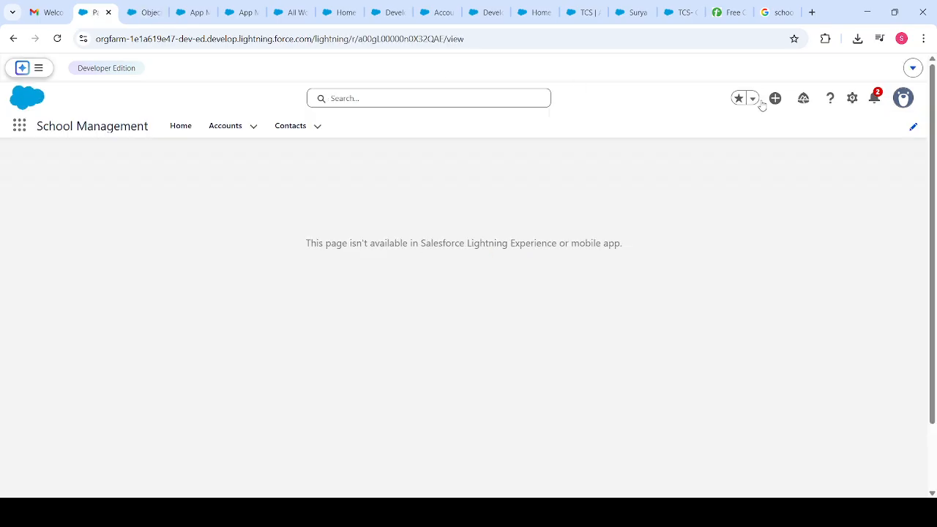
click(852, 98)
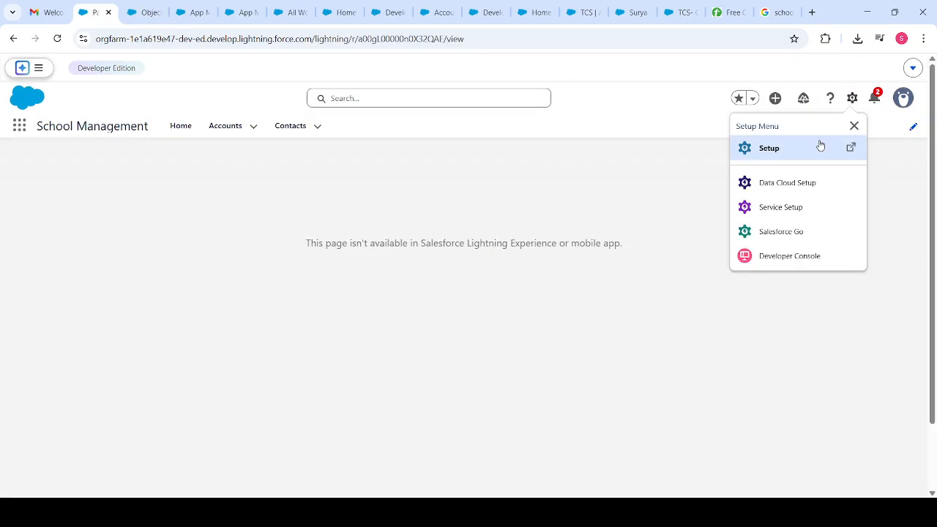
click(143, 20)
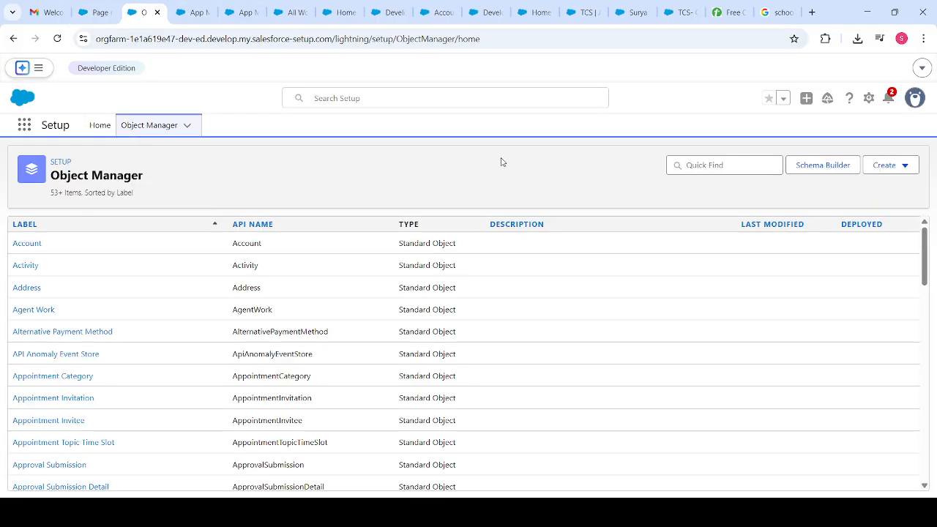
Start a new custom object with the label Class and the plural label Classes.
click(871, 165)
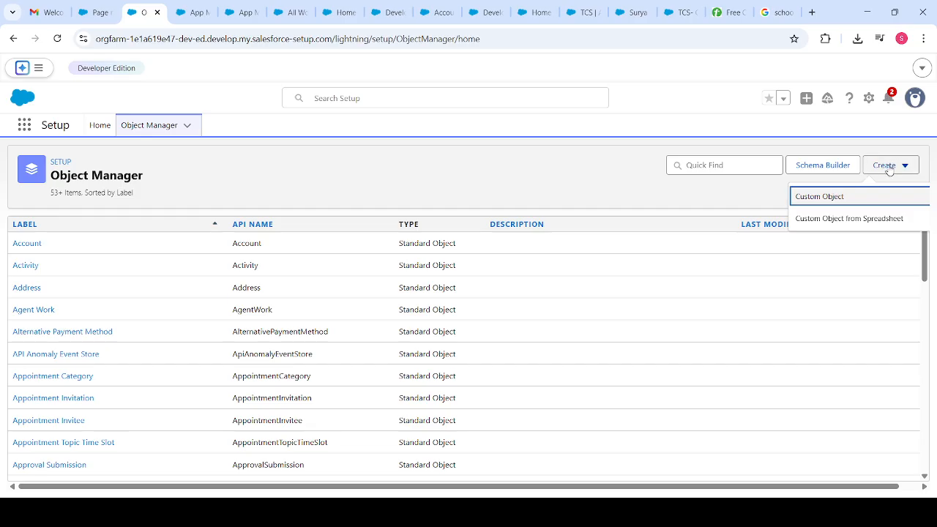
click(823, 200)
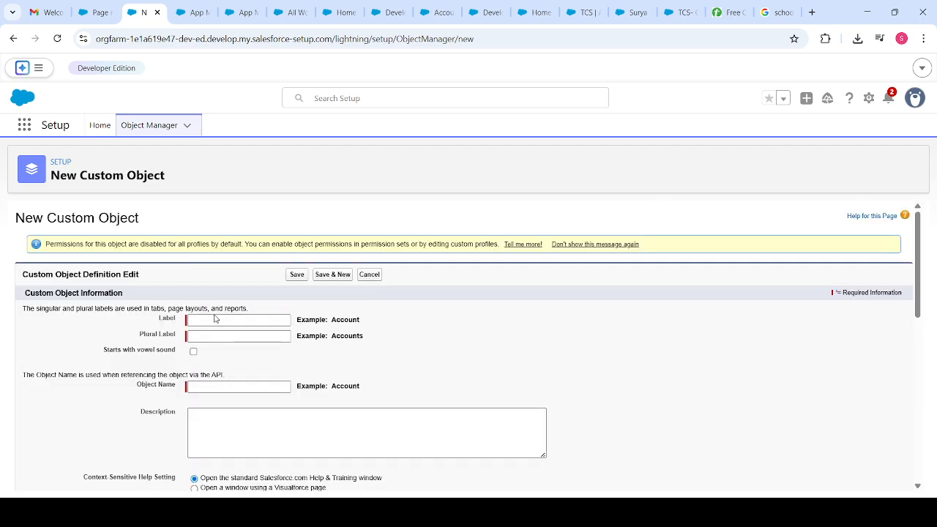
click(213, 317)
text(Class)
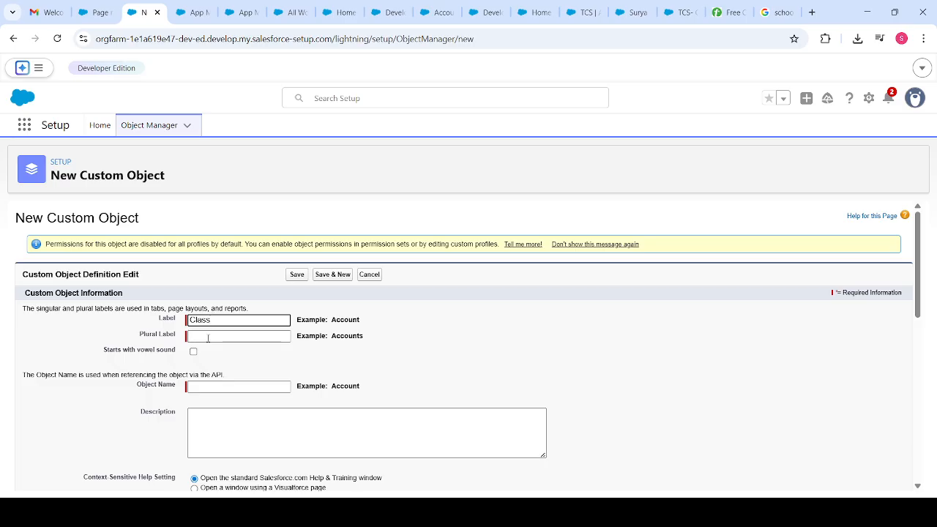
click(208, 338)
text(Cla)
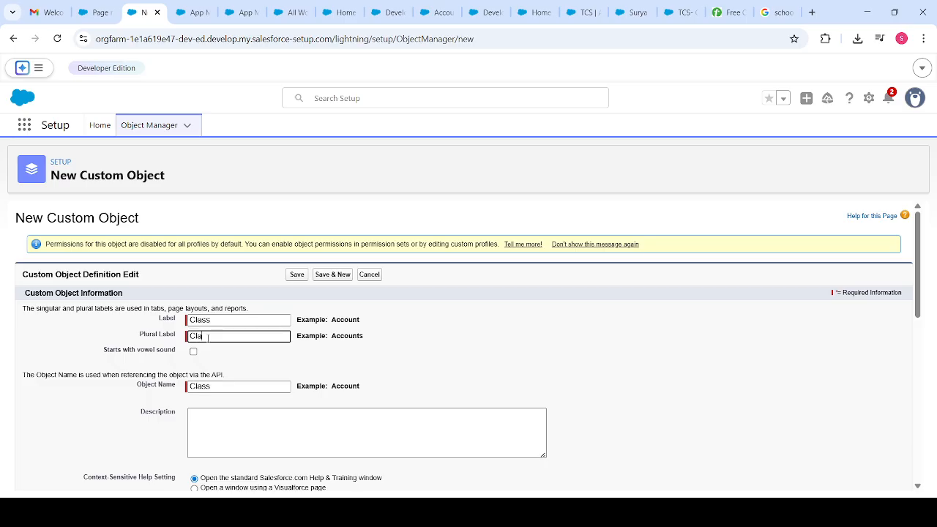
text(sses)
click(307, 350)
Describe the custom object as "This is to store the class related information".
scroll(307, 350, down, 2)
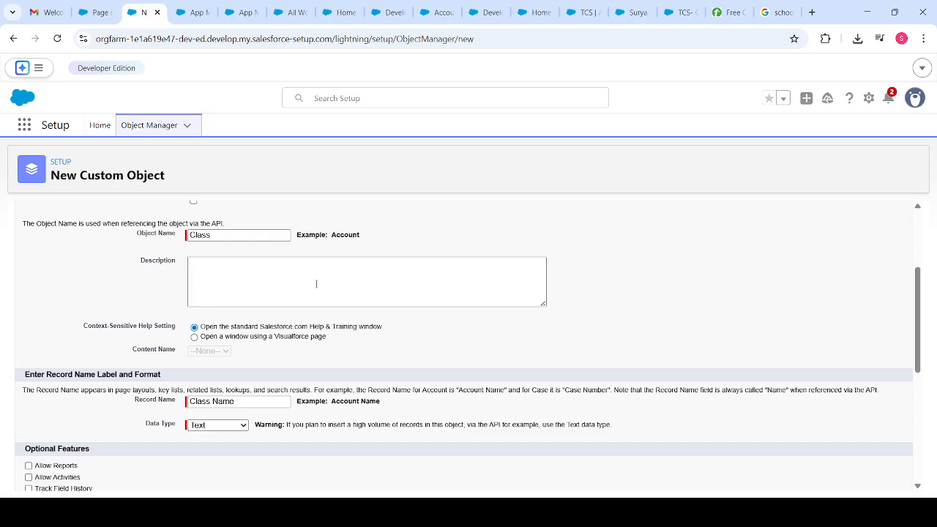
click(316, 284)
text(This is)
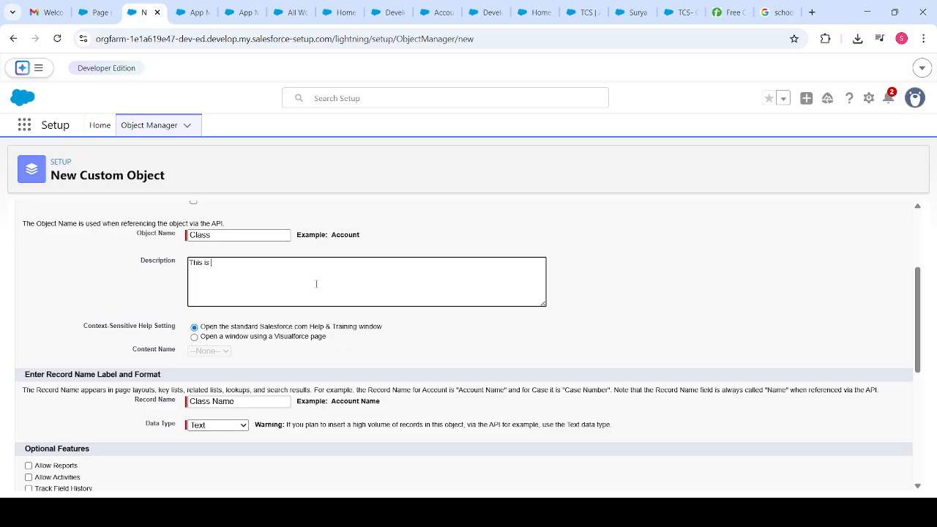
text(to store the class related information)
Keep the record name Class Name as text and enable Allow Reports, Allow Activities and Track Field History.
scroll(279, 306, down, 2)
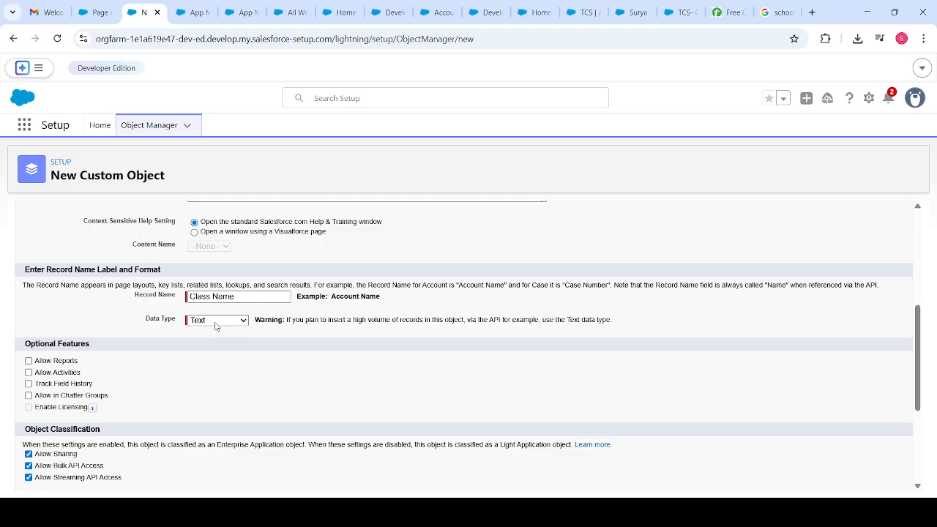
click(276, 297)
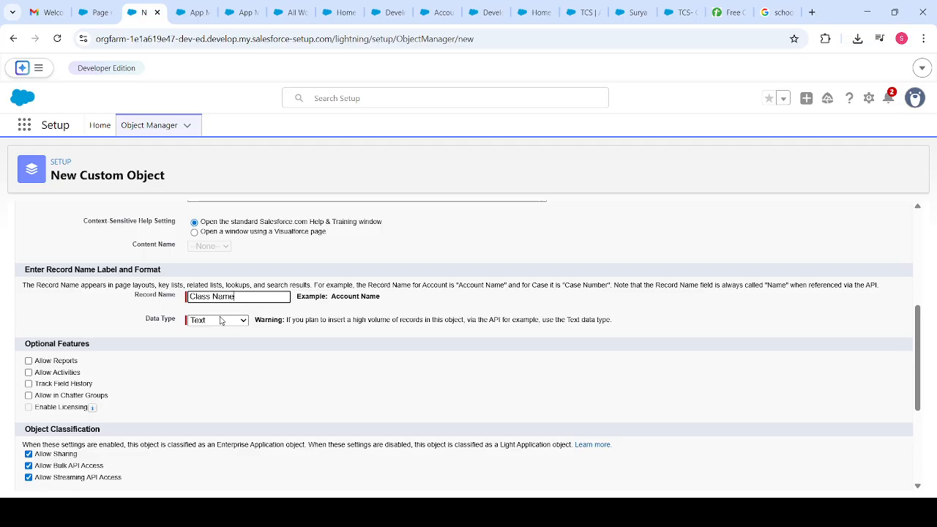
click(249, 296)
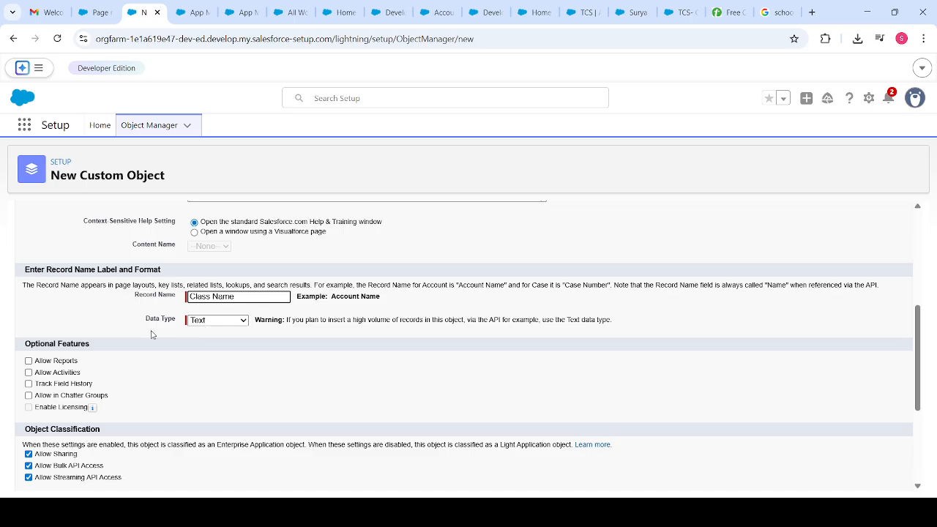
click(62, 363)
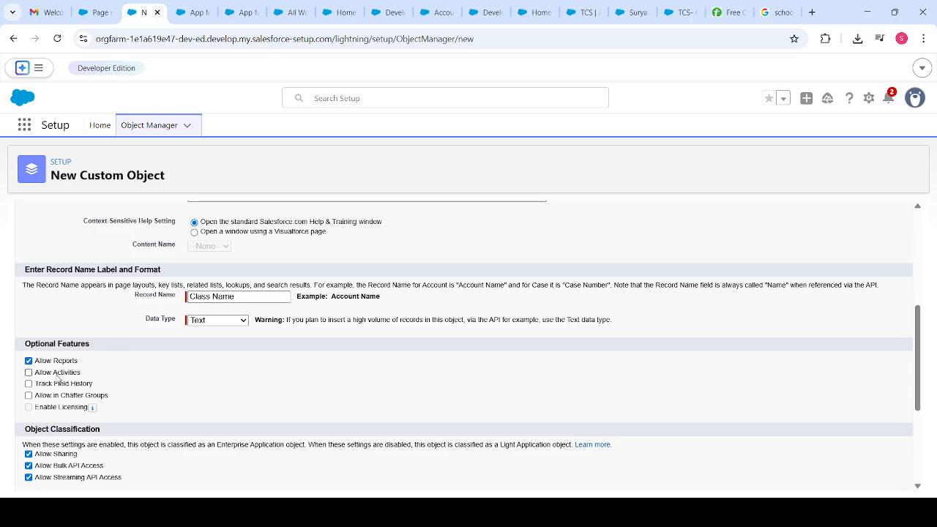
click(58, 373)
click(75, 385)
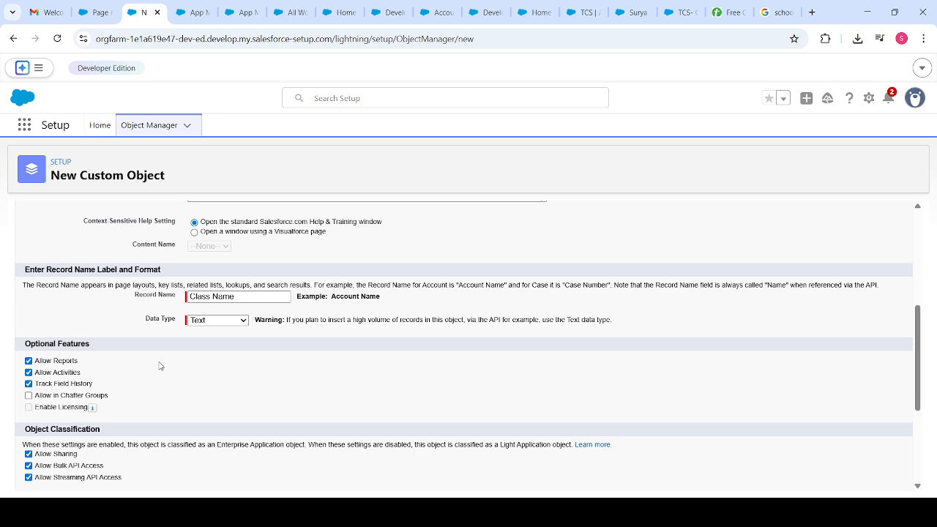
Enable Allow Search for the custom object's records.
scroll(159, 366, down, 1)
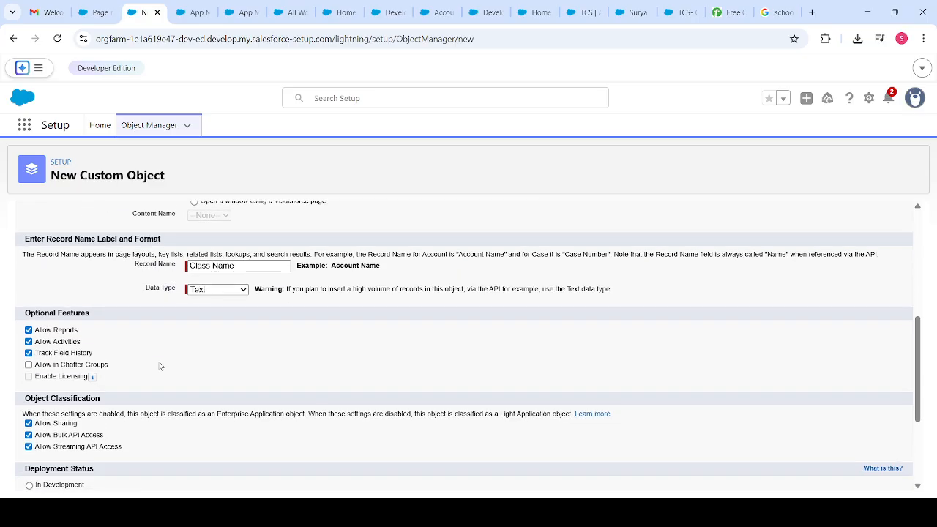
scroll(159, 366, down, 1)
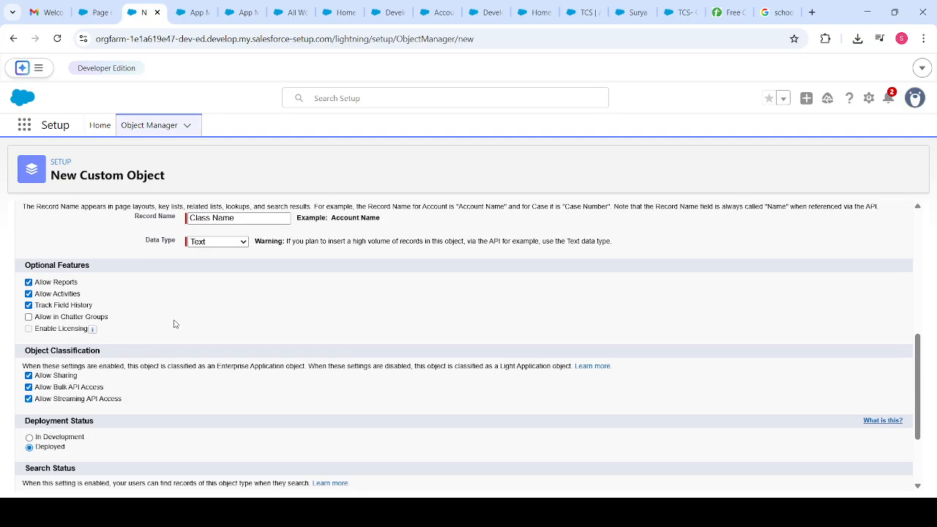
scroll(199, 338, down, 3)
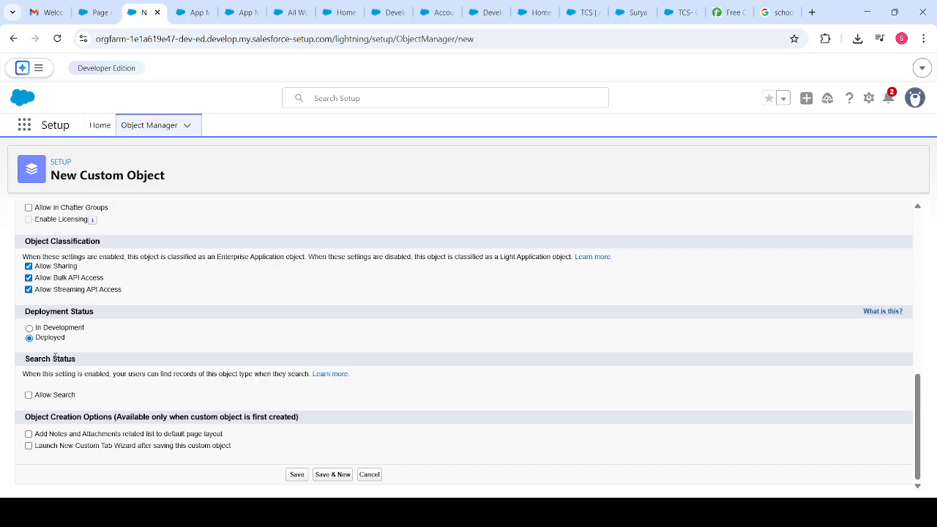
click(28, 395)
Open the first recently viewed contact in the School Management app and examine its Notes & Attachments related list.
click(96, 12)
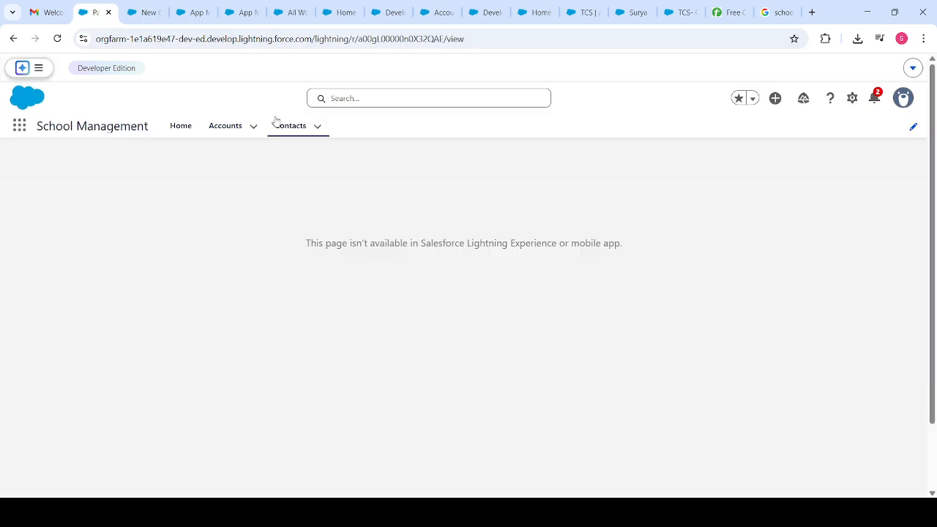
click(275, 125)
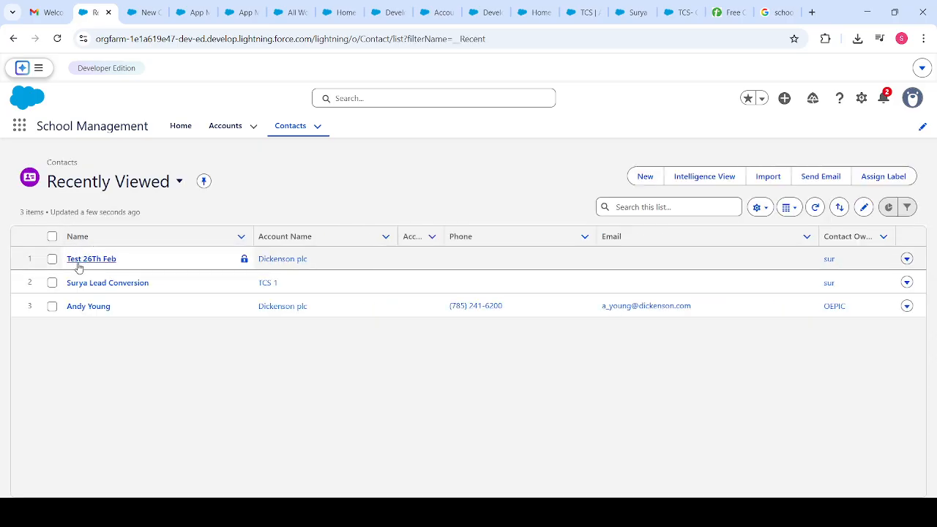
click(78, 266)
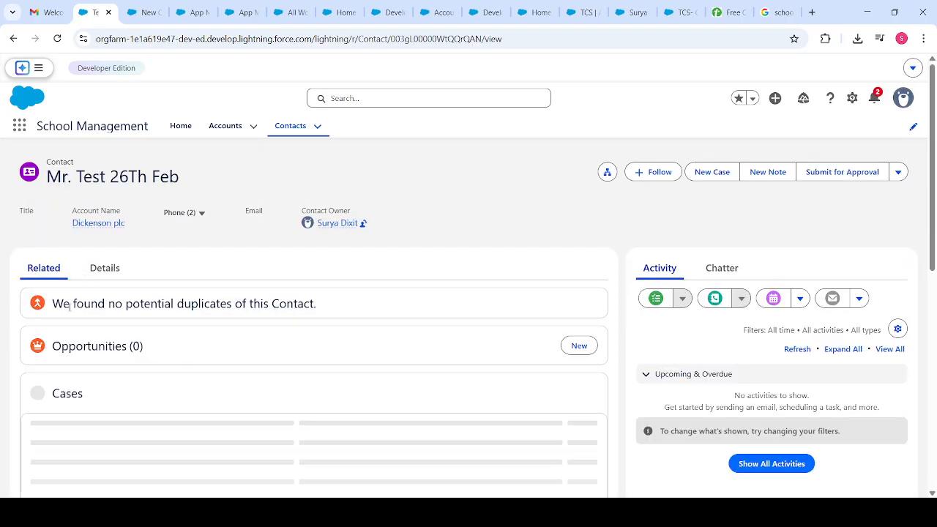
scroll(80, 289, down, 2)
scroll(125, 392, down, 2)
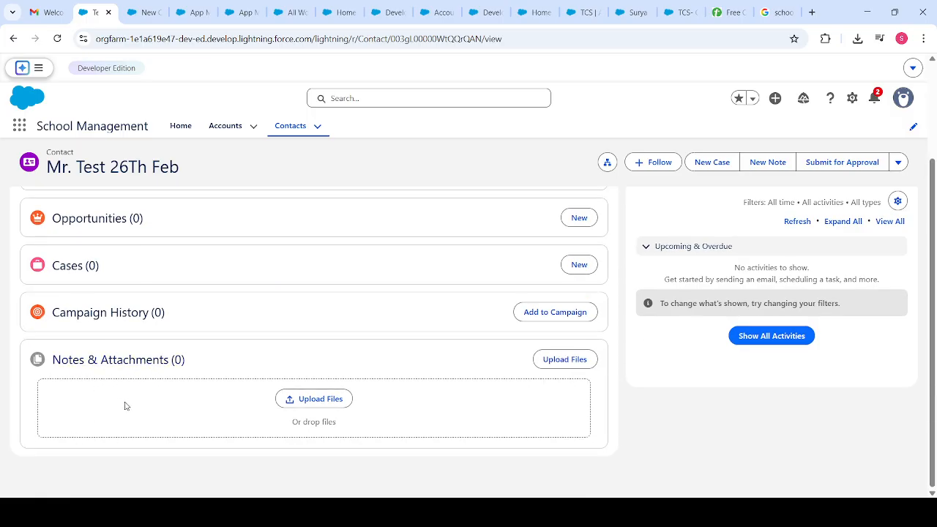
Return to the custom object form, add the Notes and Attachments related list to the default page layout, and save the object.
click(145, 12)
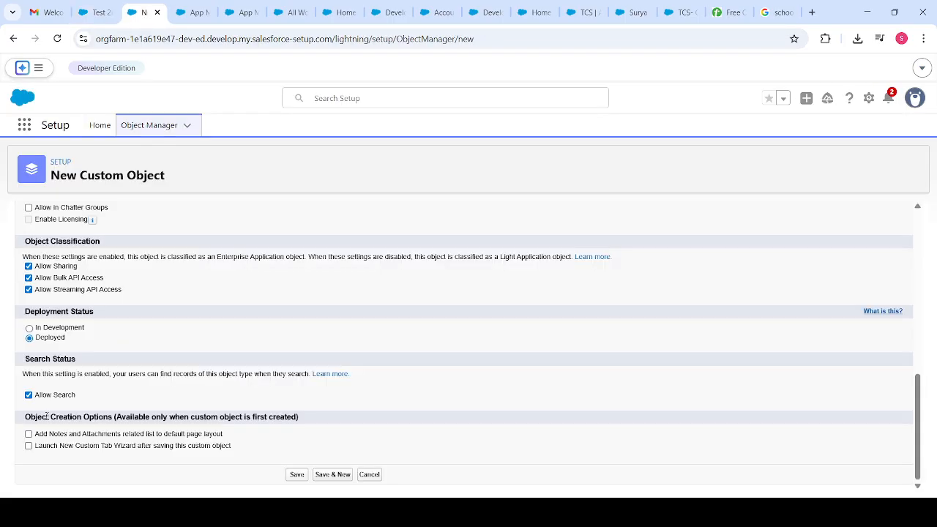
click(28, 434)
click(60, 447)
click(44, 448)
click(296, 475)
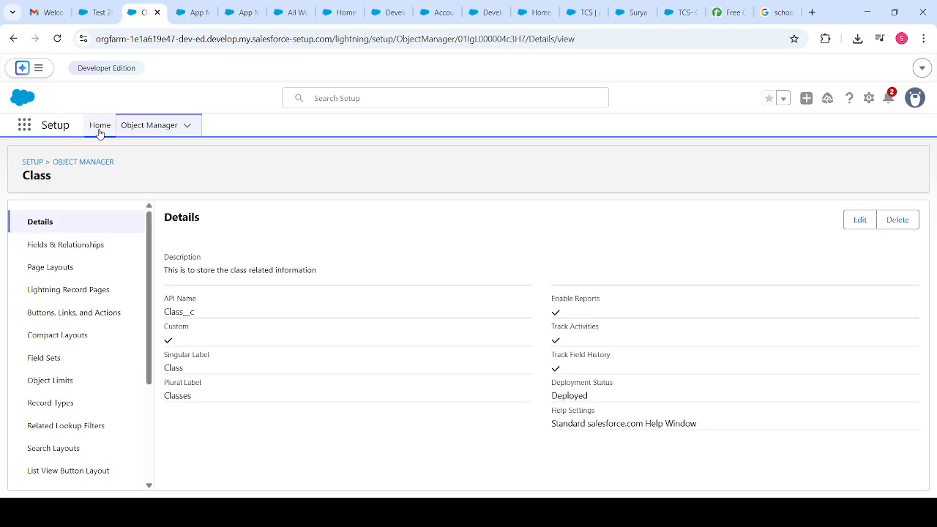
Start a new custom field on the Class object with the Picklist data type and proceed to its details.
click(56, 245)
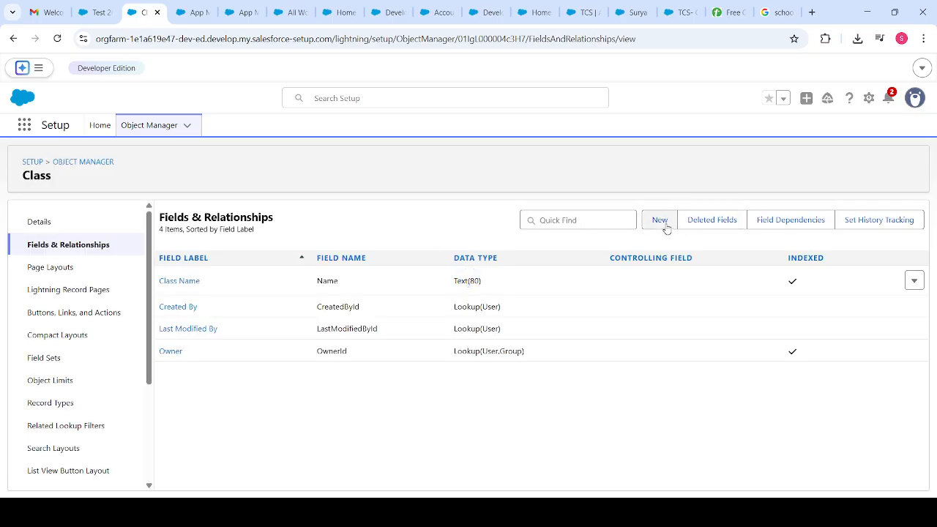
click(666, 227)
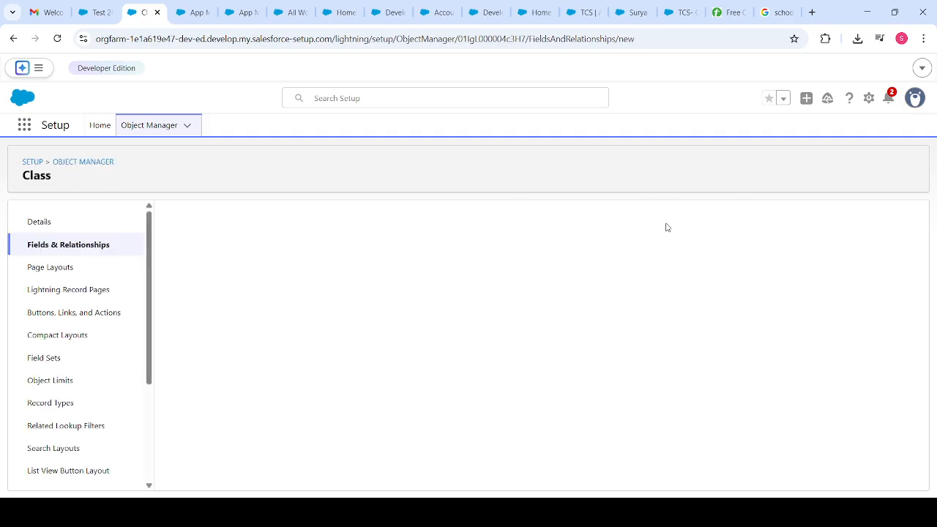
scroll(327, 355, down, 1)
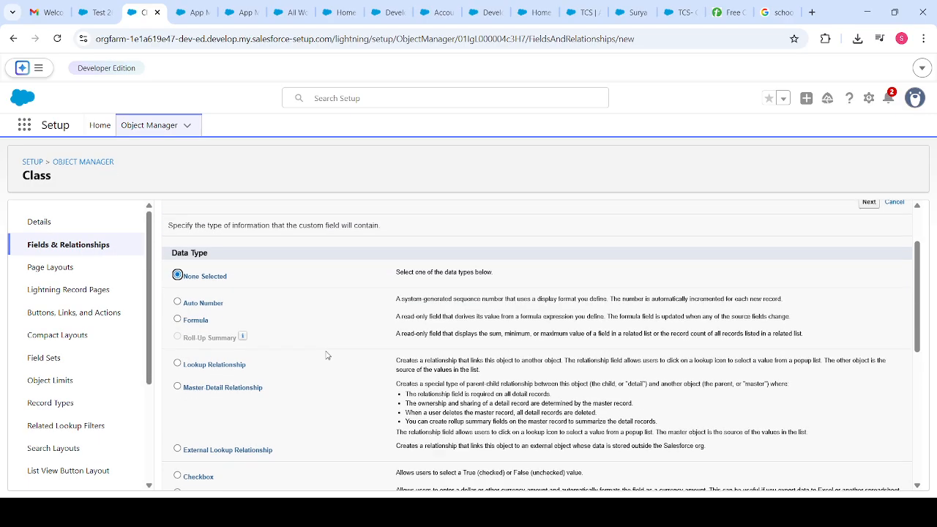
scroll(327, 355, down, 2)
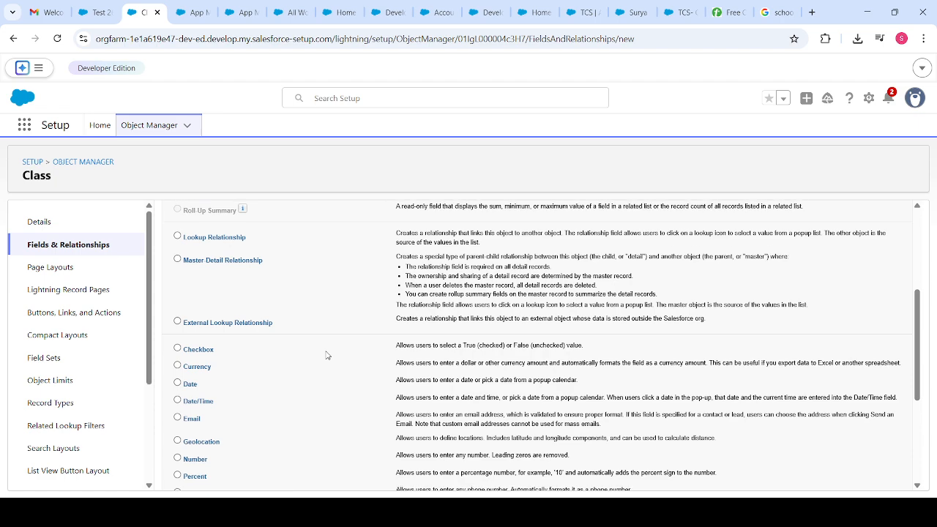
scroll(327, 355, down, 1)
scroll(328, 355, down, 1)
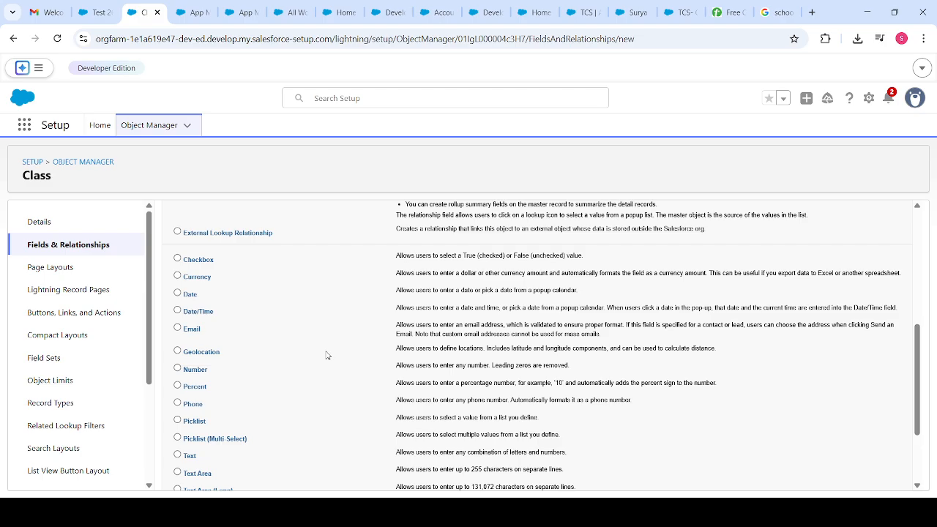
scroll(335, 343, down, 2)
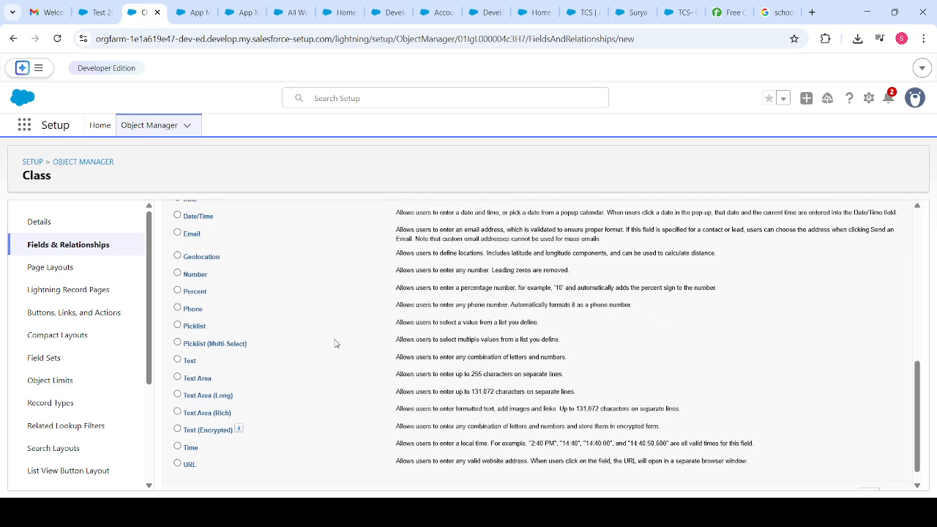
scroll(335, 343, down, 1)
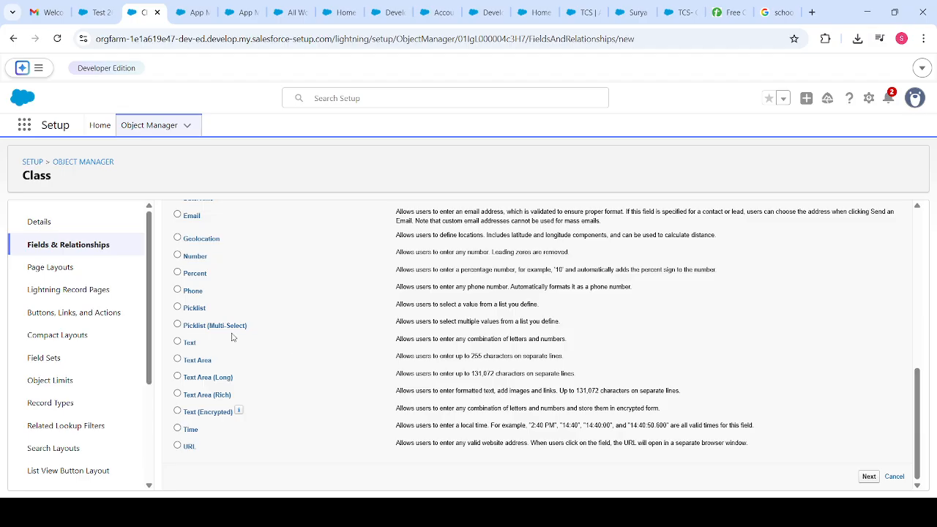
click(196, 309)
click(868, 477)
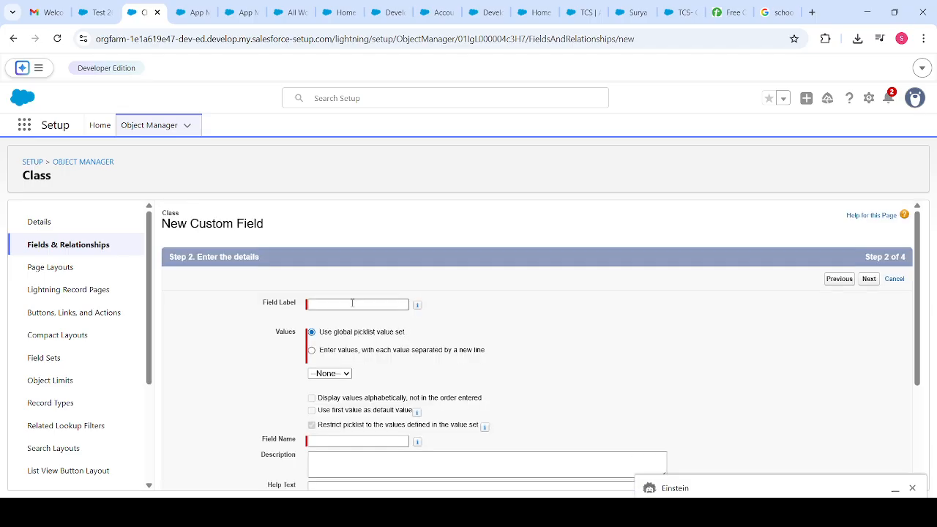
Label the picklist field Section and enter its own values A, B and C on separate lines.
click(352, 303)
text(Section)
click(344, 351)
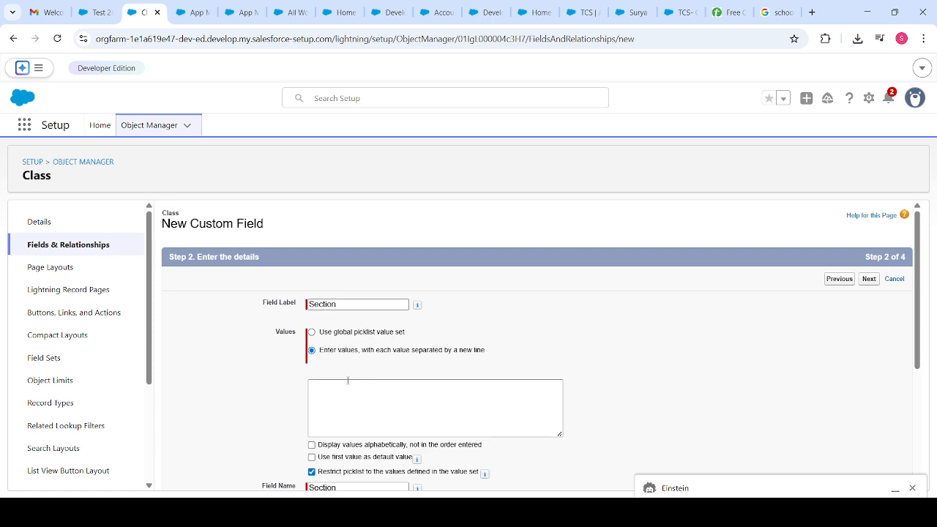
click(366, 410)
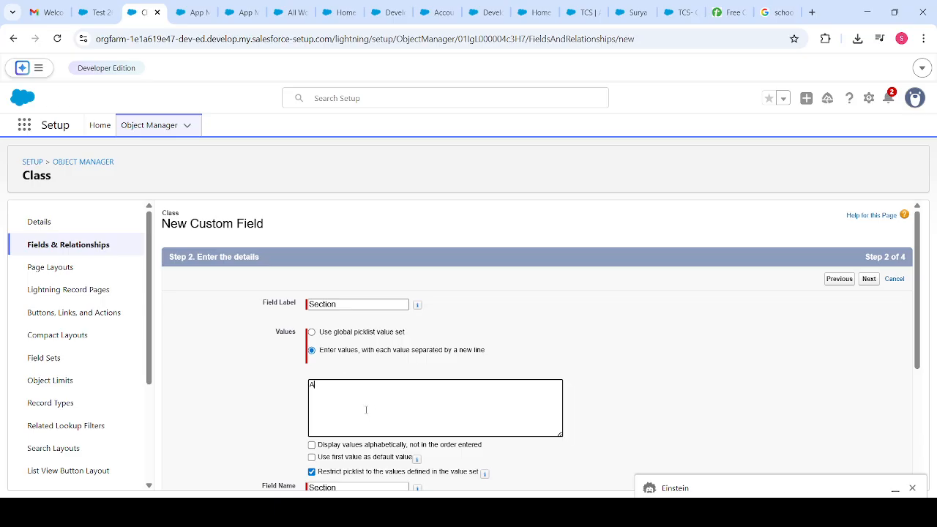
text(A B C)
scroll(331, 330, down, 2)
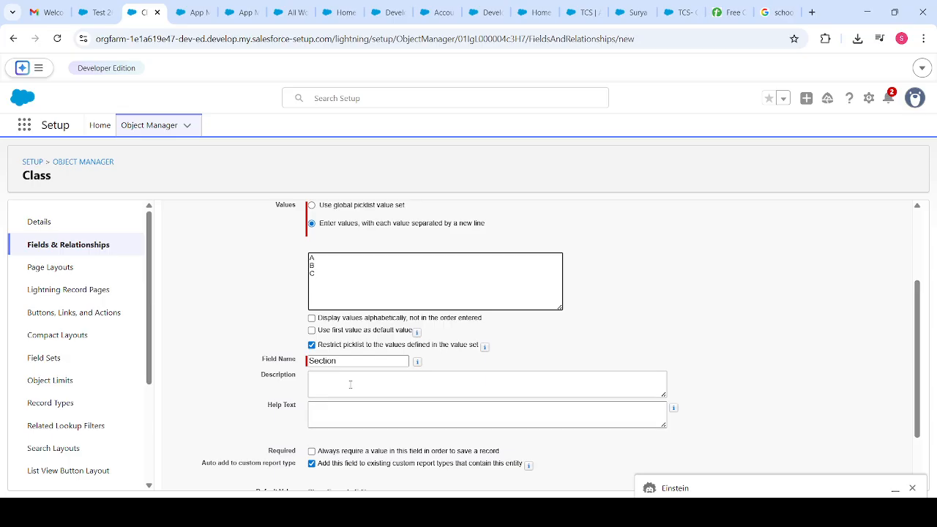
scroll(361, 383, down, 1)
scroll(360, 383, down, 2)
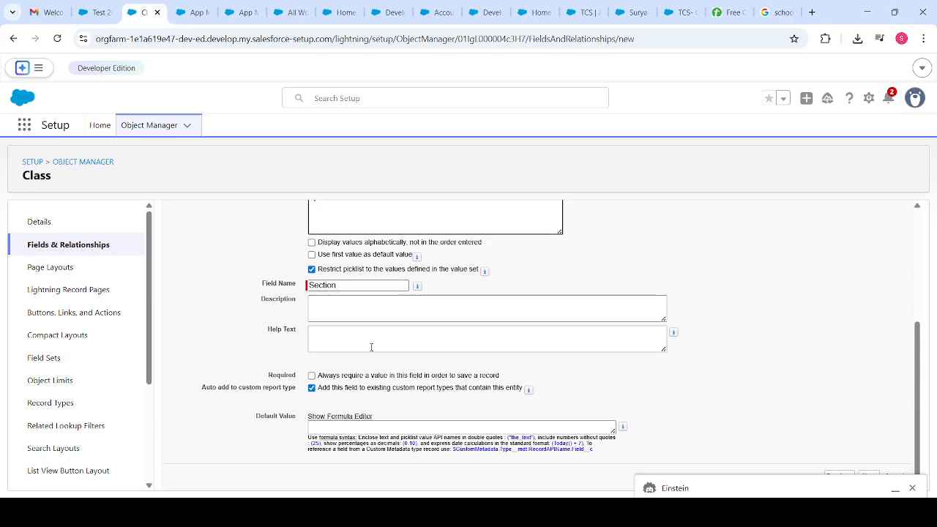
Describe the Section field as "This will store the section for the class", make it required, and proceed to field-level security.
click(354, 309)
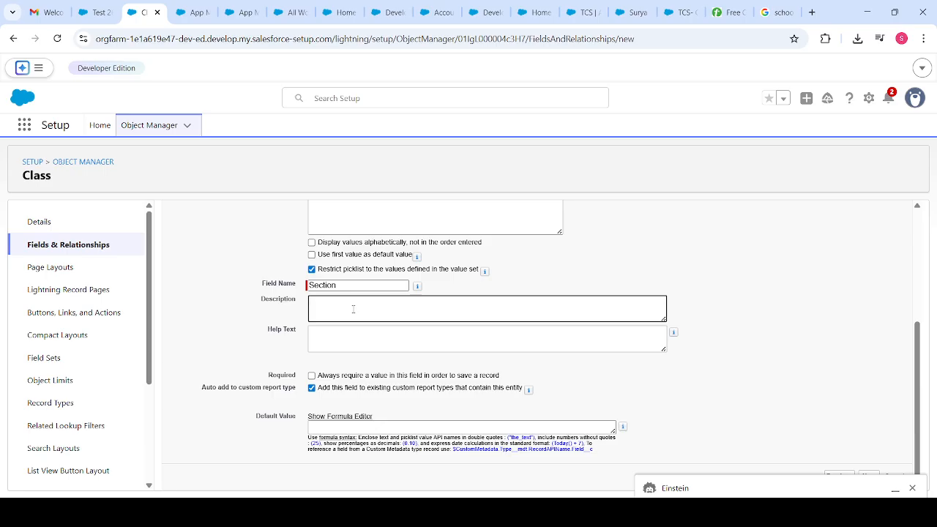
text(This will store the section for the class)
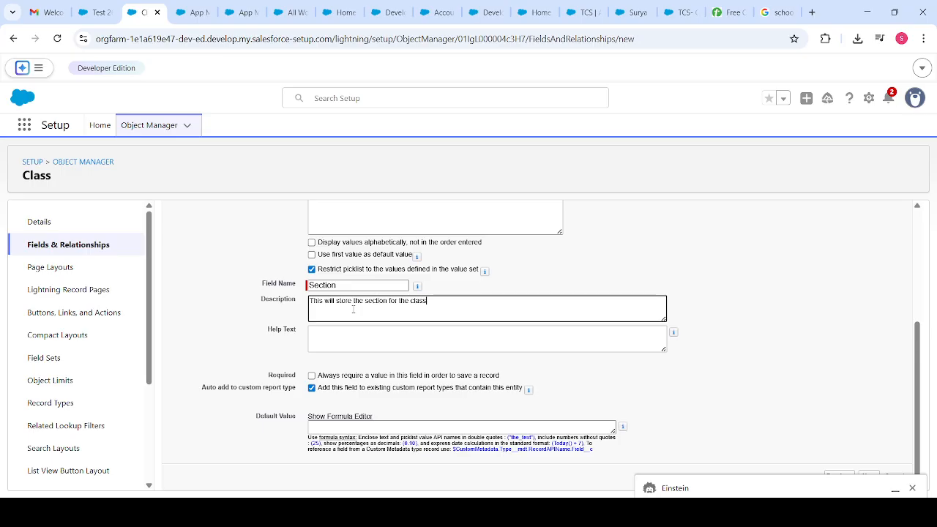
click(376, 370)
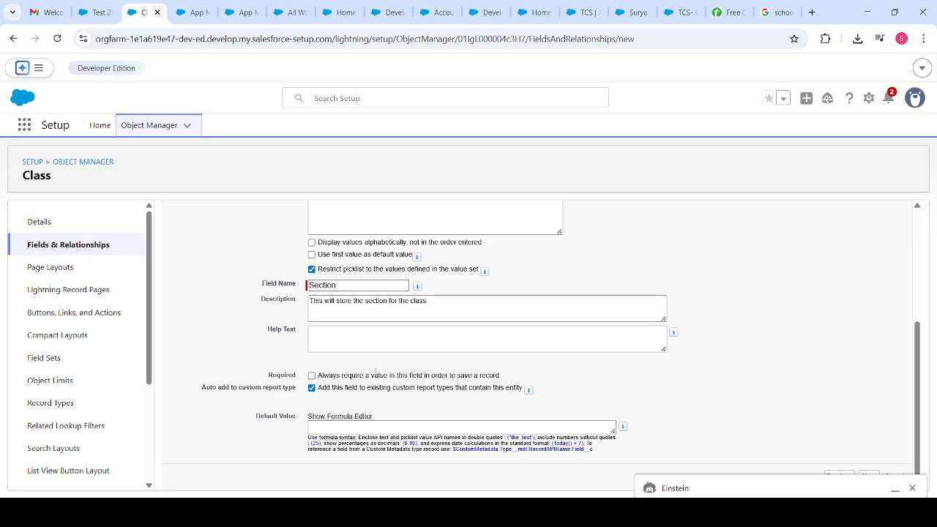
click(312, 375)
click(912, 489)
click(869, 476)
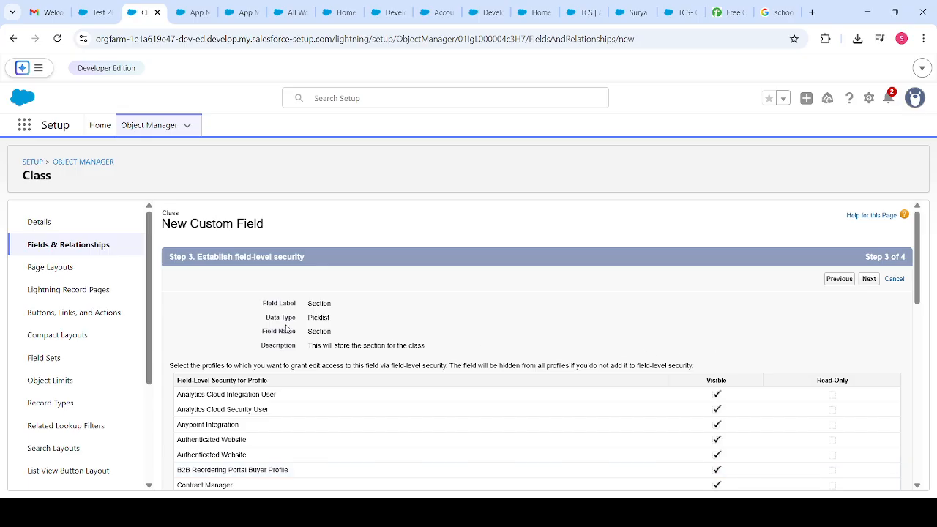
Accept the default profile visibility and Class Layout placement for the Section field, saving it and starting another new field.
scroll(372, 381, down, 7)
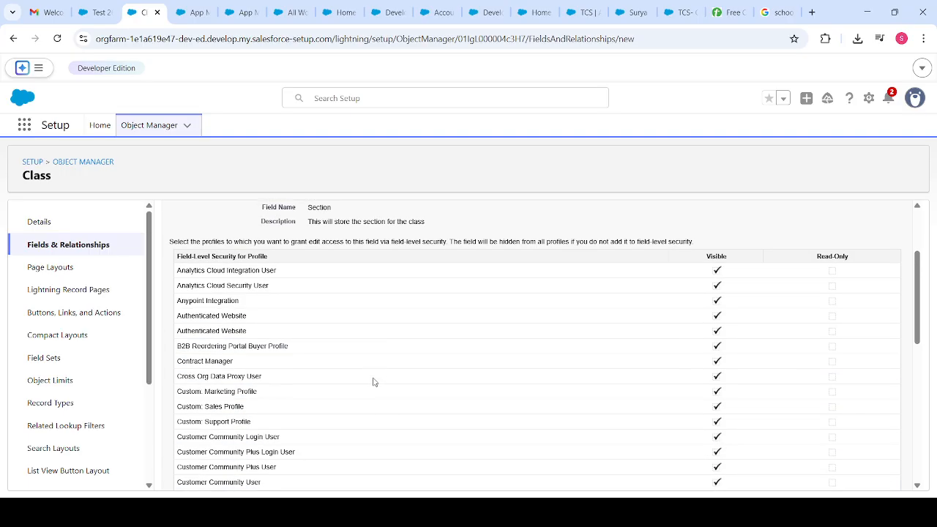
scroll(373, 381, down, 3)
scroll(373, 382, up, 10)
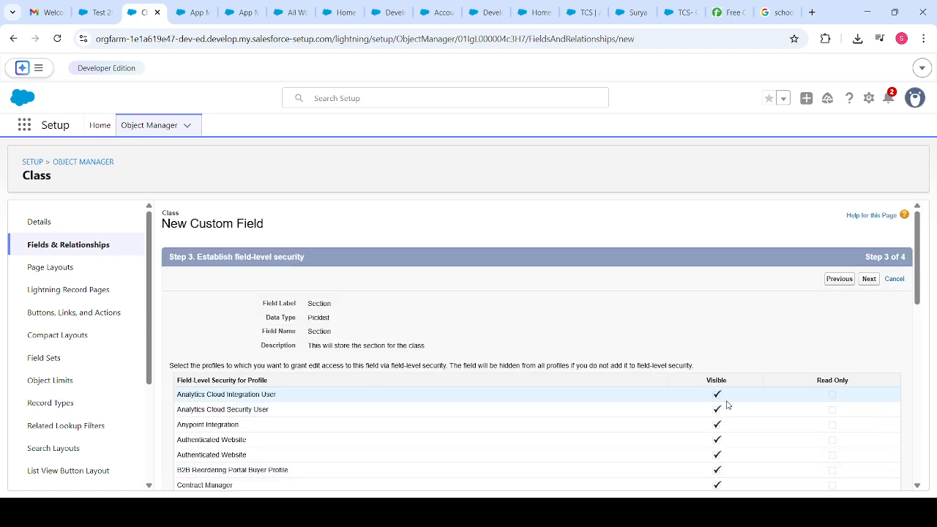
click(869, 281)
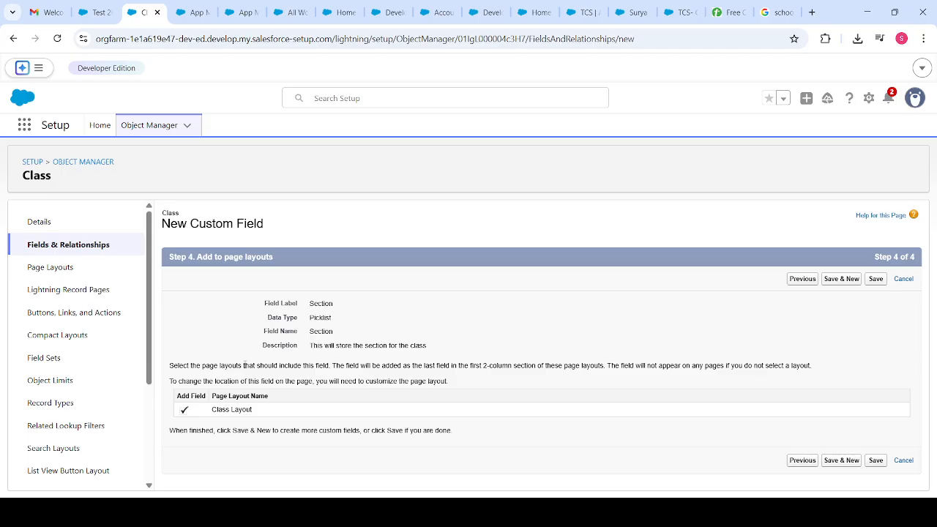
drag(262, 410, 209, 413)
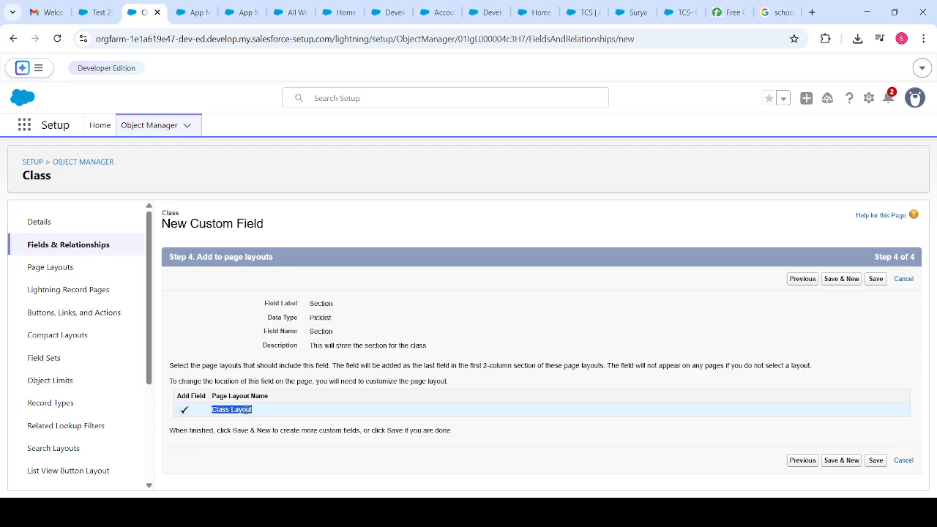
drag(254, 411, 184, 412)
click(616, 435)
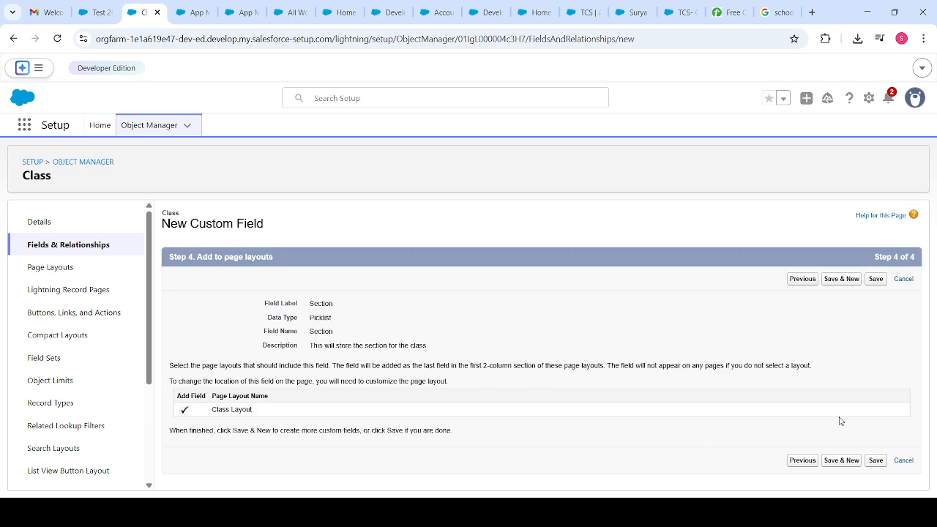
click(839, 461)
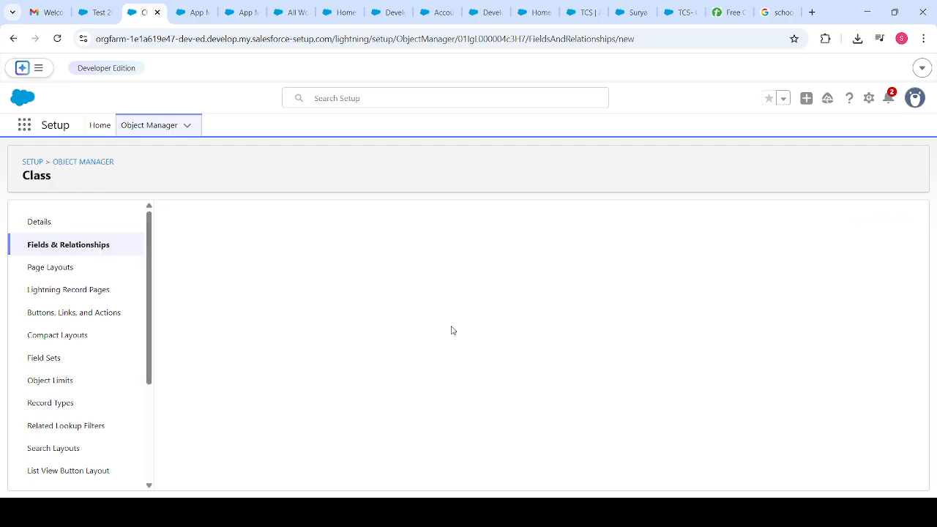
Choose the Text data type for the new field, label it Academic Year, and set its length to 255.
scroll(451, 330, down, 6)
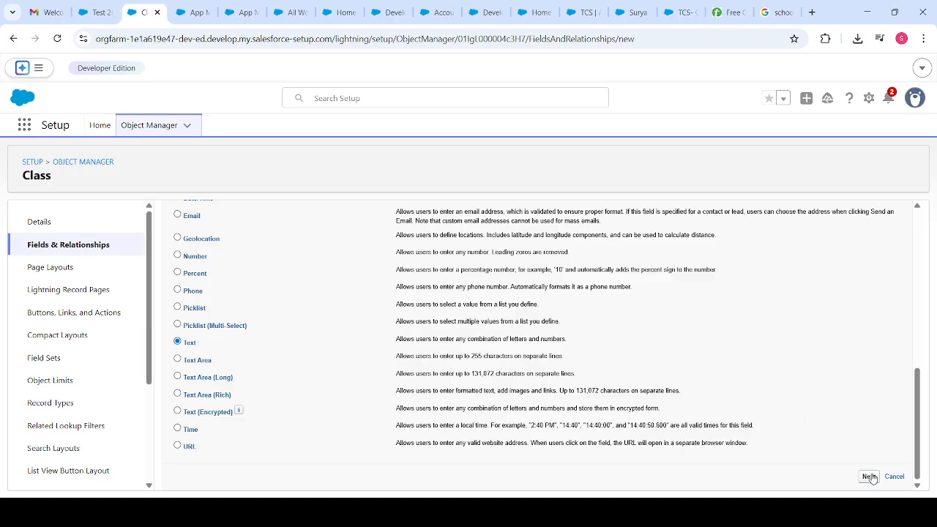
click(870, 477)
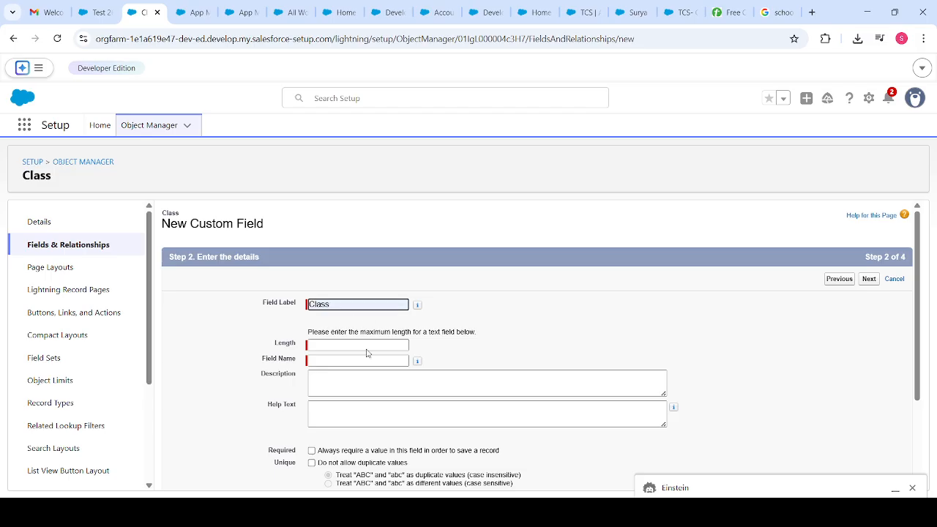
click(379, 381)
click(338, 346)
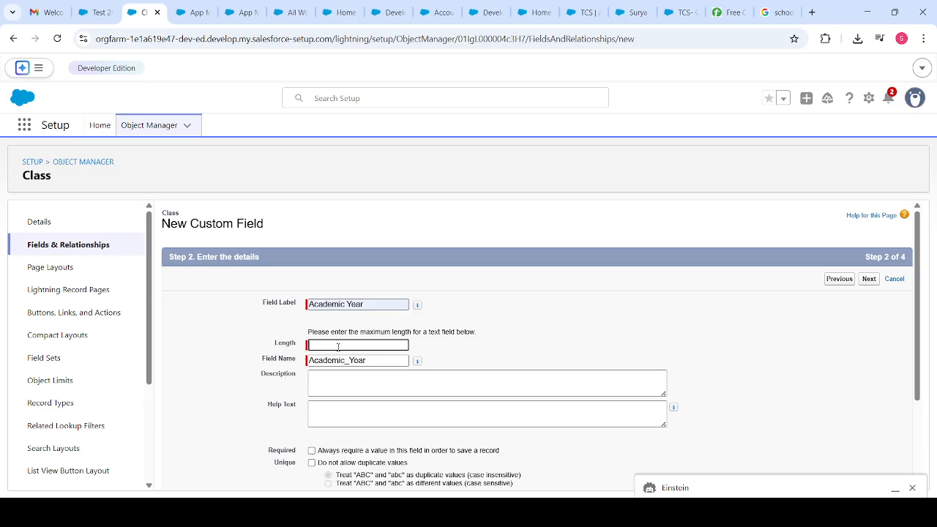
text(255)
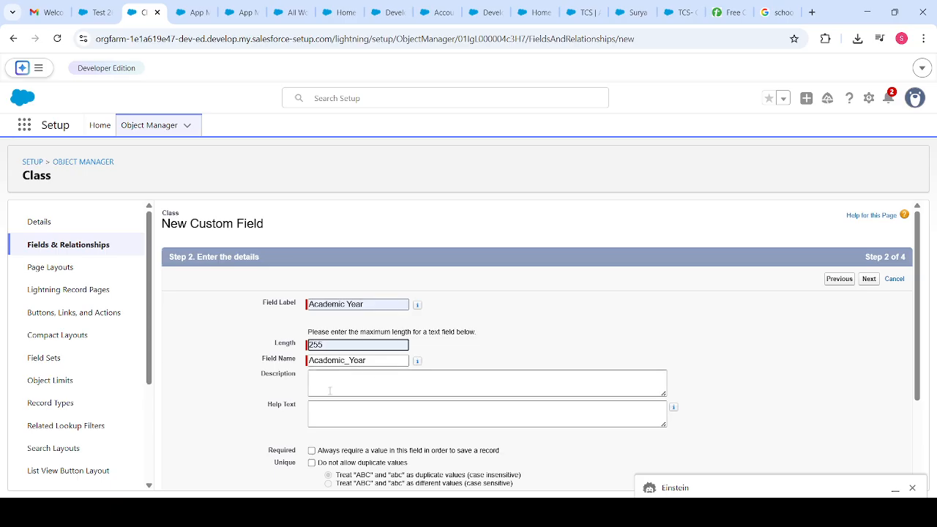
Enter the description "This is to store the academic year" with correct spelling and make the Academic Year field required.
click(332, 390)
text(This is to store the acdemic year)
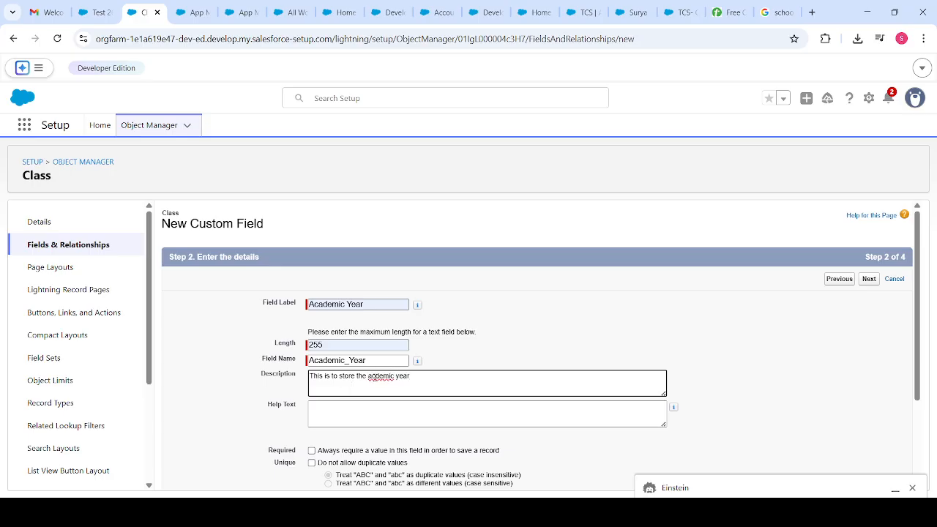
right_click(375, 378)
click(413, 126)
scroll(452, 372, down, 3)
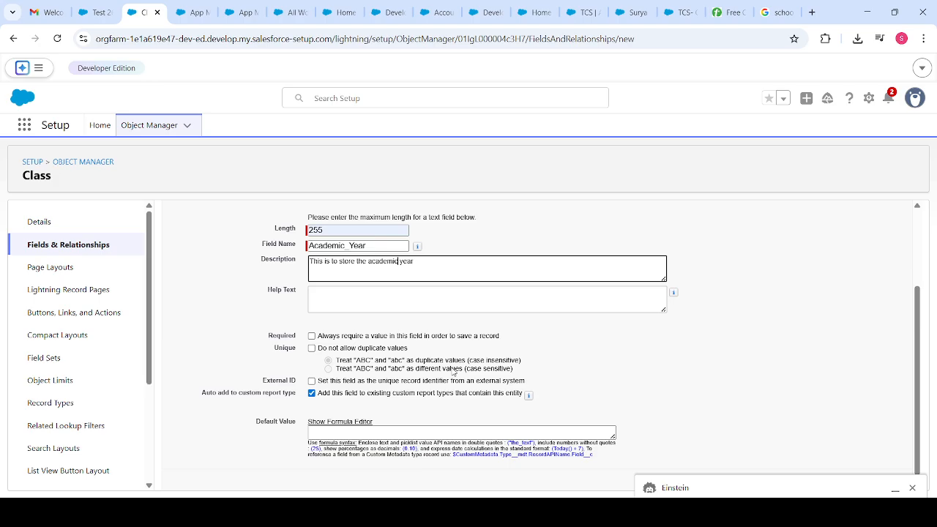
click(312, 336)
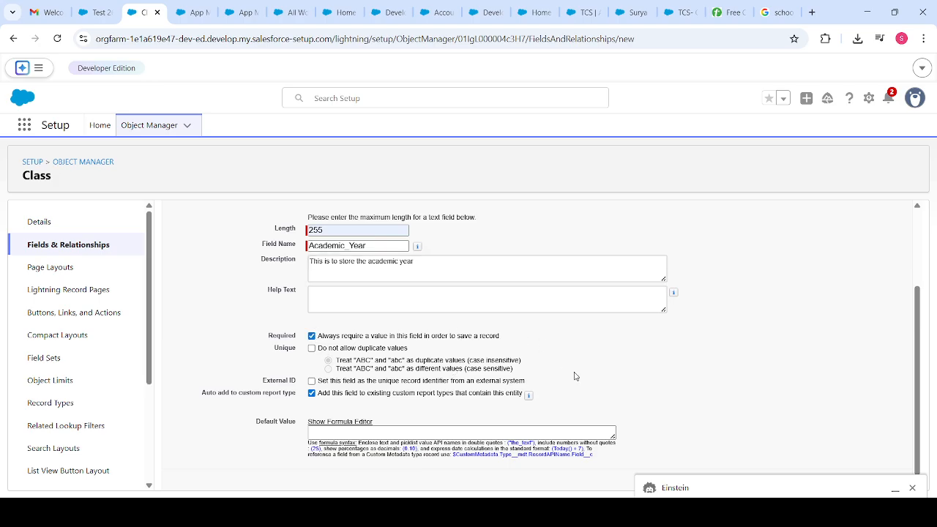
Proceed with the default field-level security and Class Layout placement, and save the Academic Year field.
scroll(610, 383, down, 1)
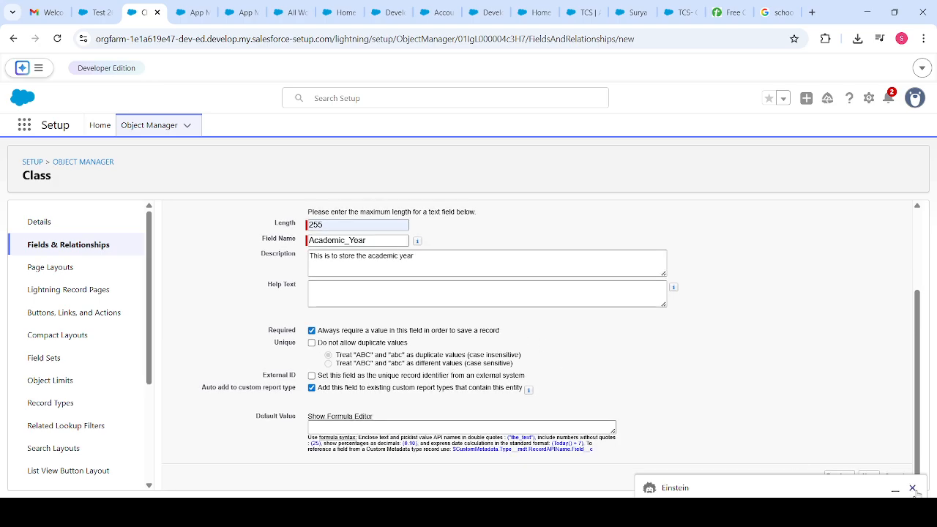
click(912, 488)
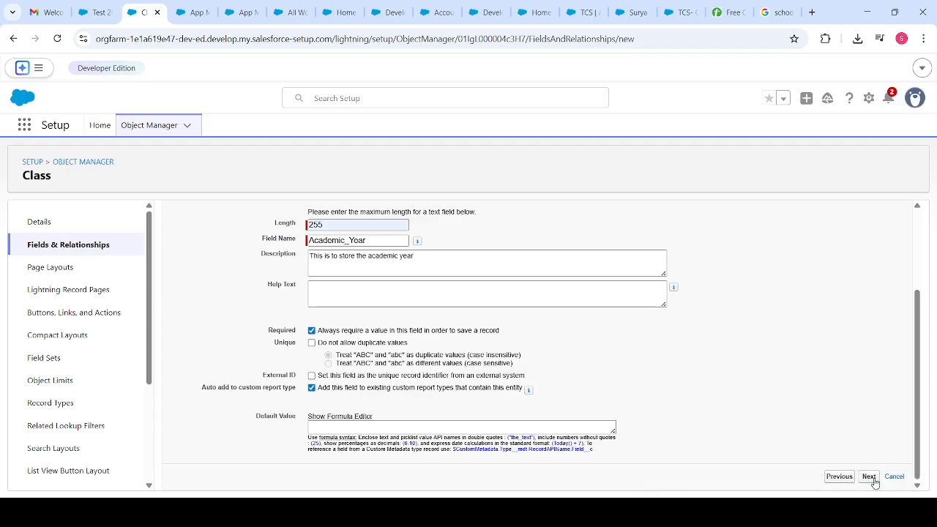
click(869, 477)
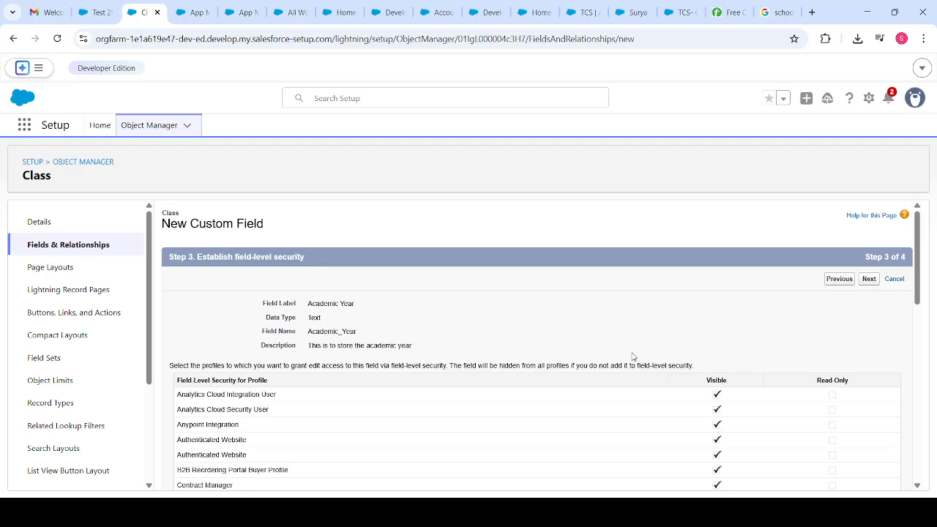
click(869, 279)
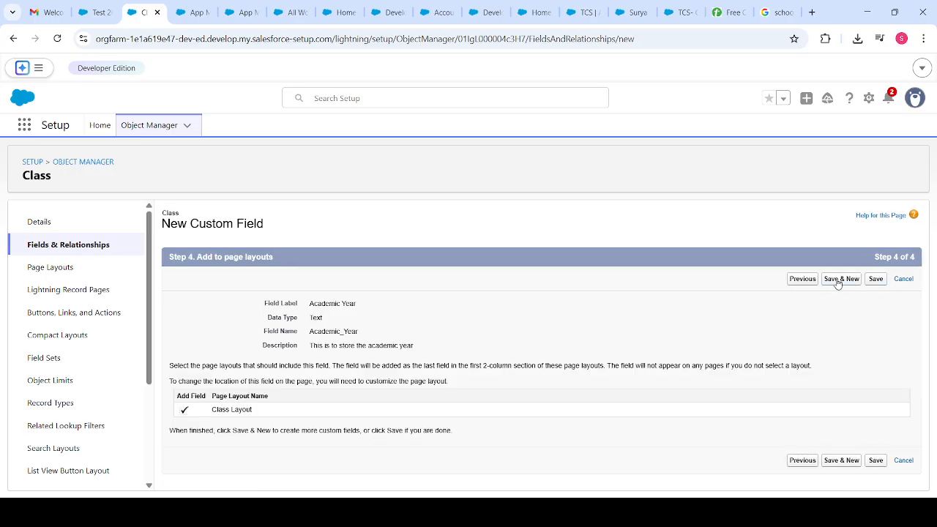
click(876, 279)
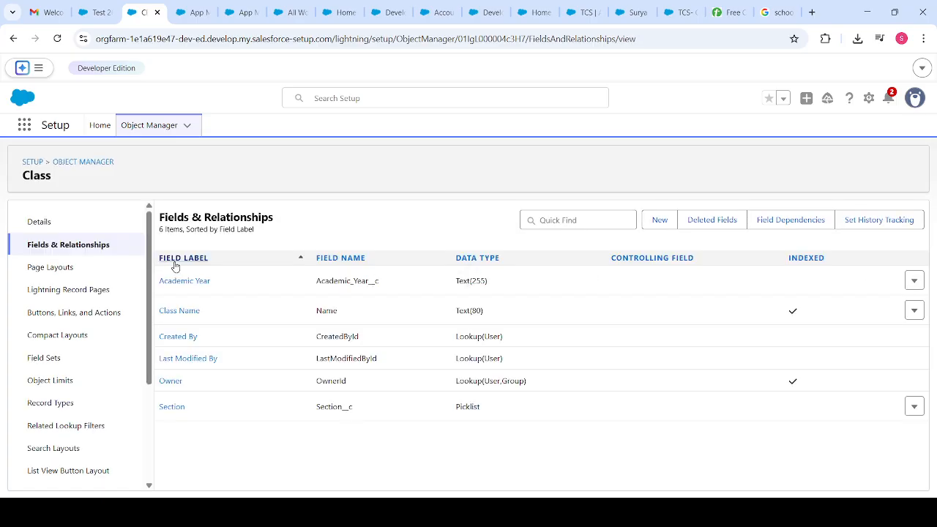
Open the Class Layout page layout, check where the new fields are placed, save it, and return to Setup Home.
click(29, 269)
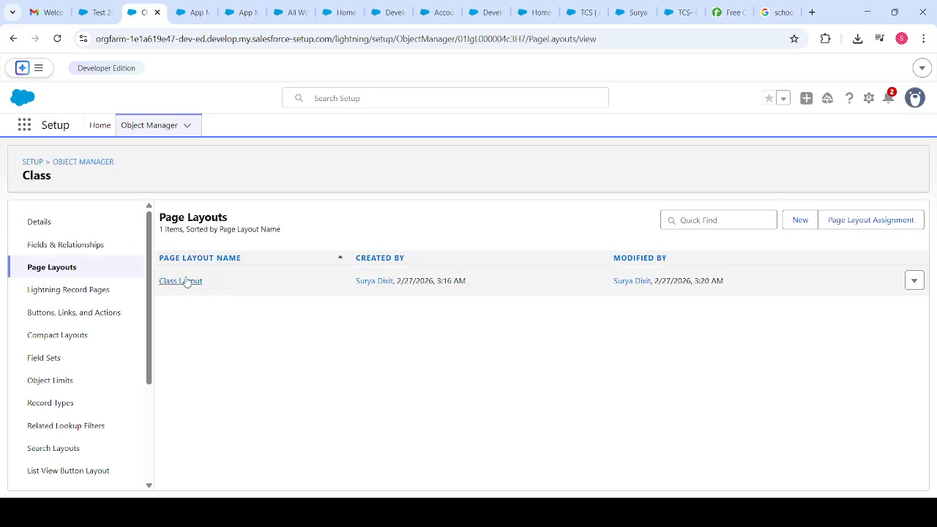
click(187, 281)
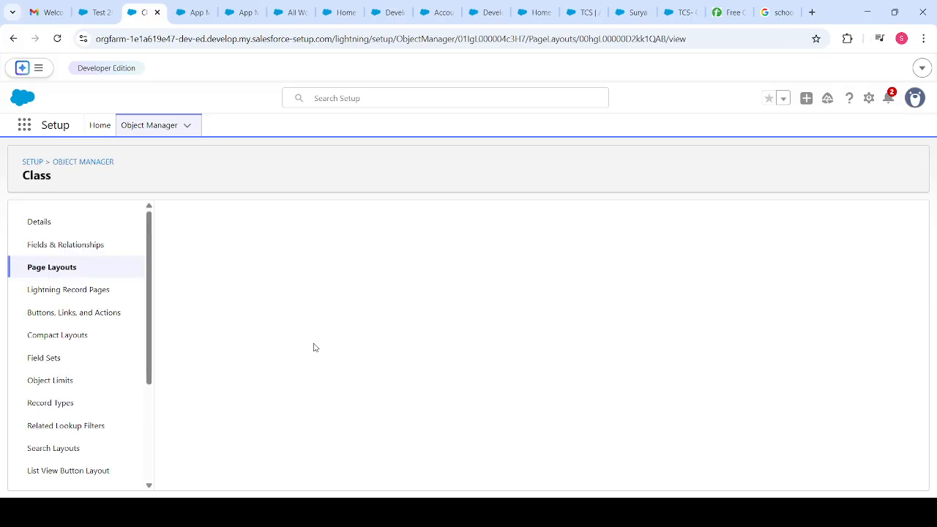
scroll(313, 347, down, 5)
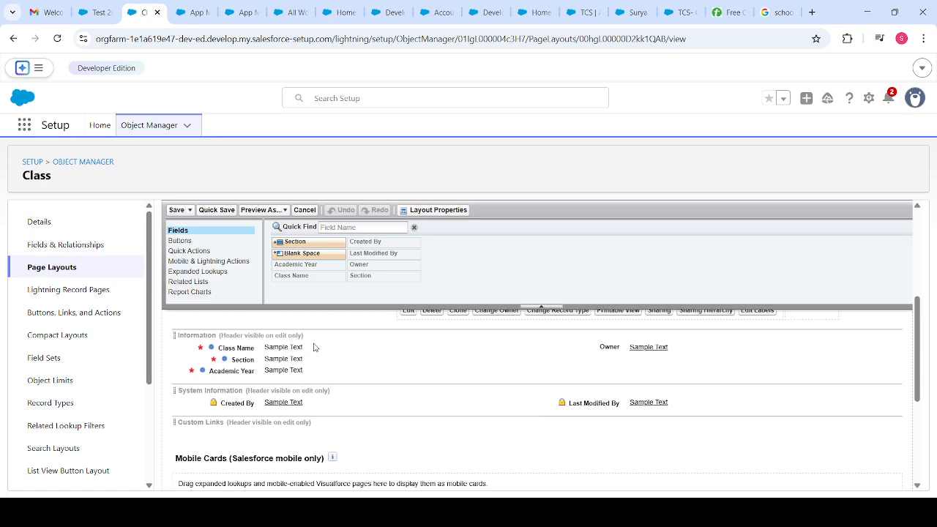
scroll(313, 347, down, 1)
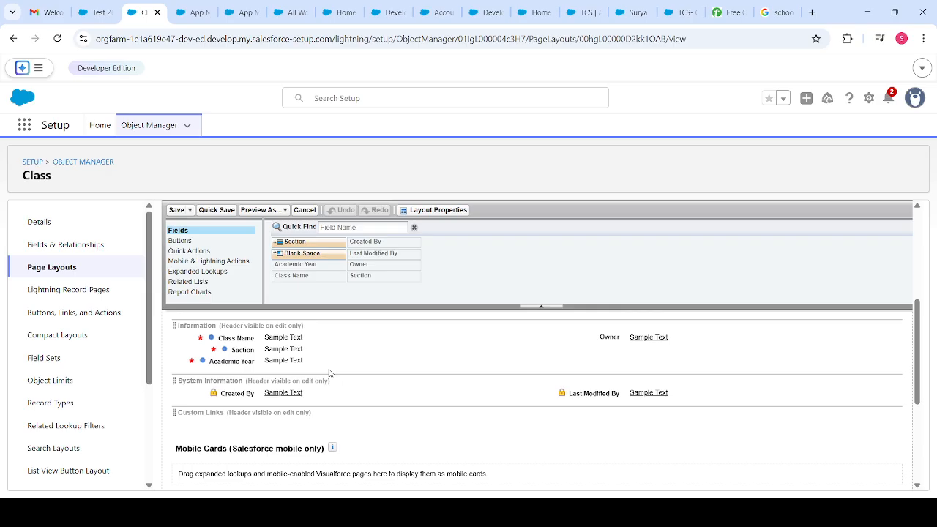
click(176, 210)
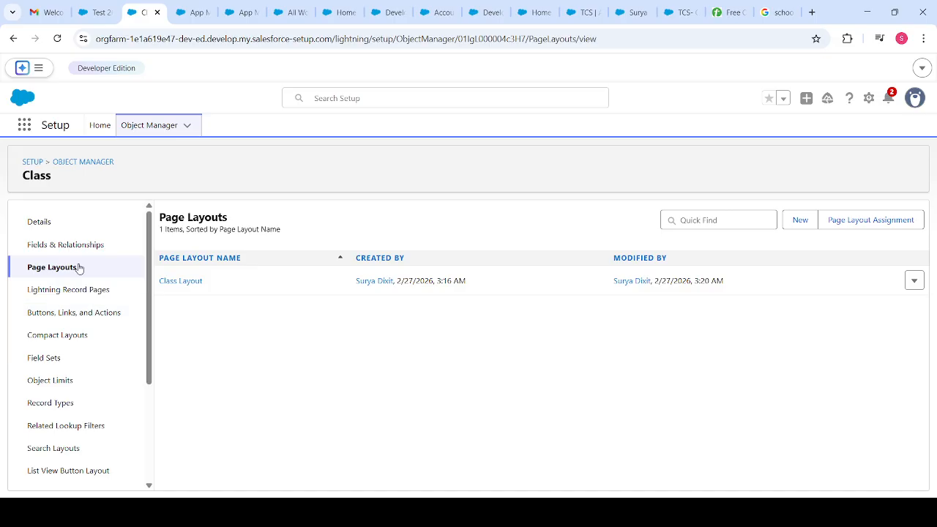
click(98, 127)
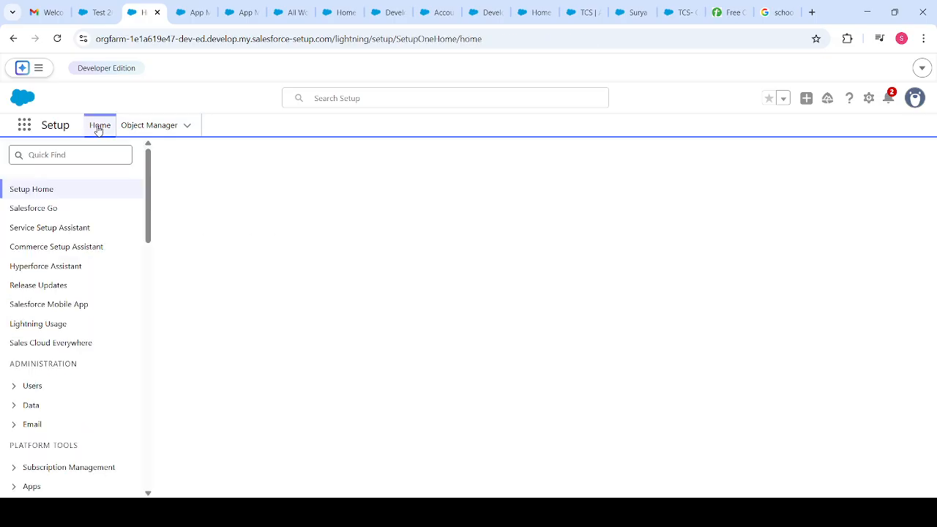
Switch to the School Management app and search the App Launcher for "class".
click(95, 13)
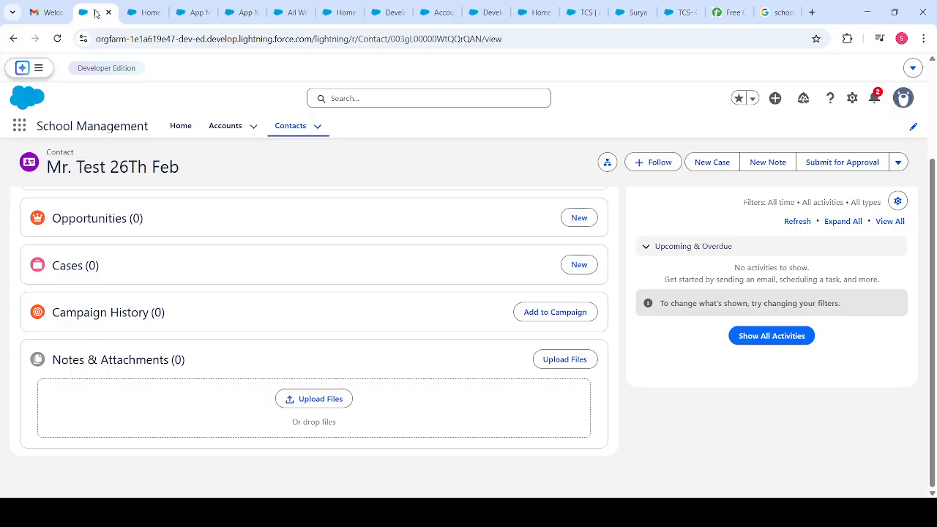
click(20, 126)
text(class)
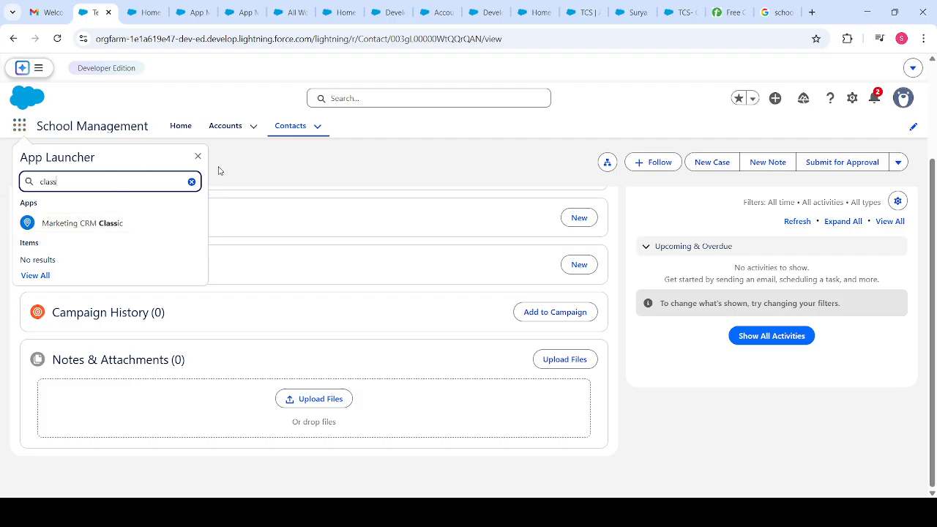
click(197, 155)
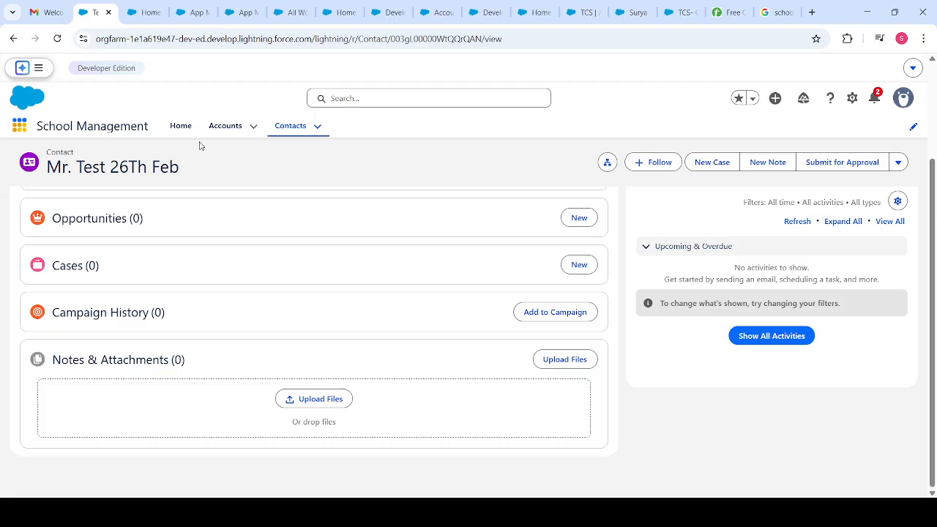
Return to Setup, search the setup pages for "tab", and open the Tabs page.
click(135, 12)
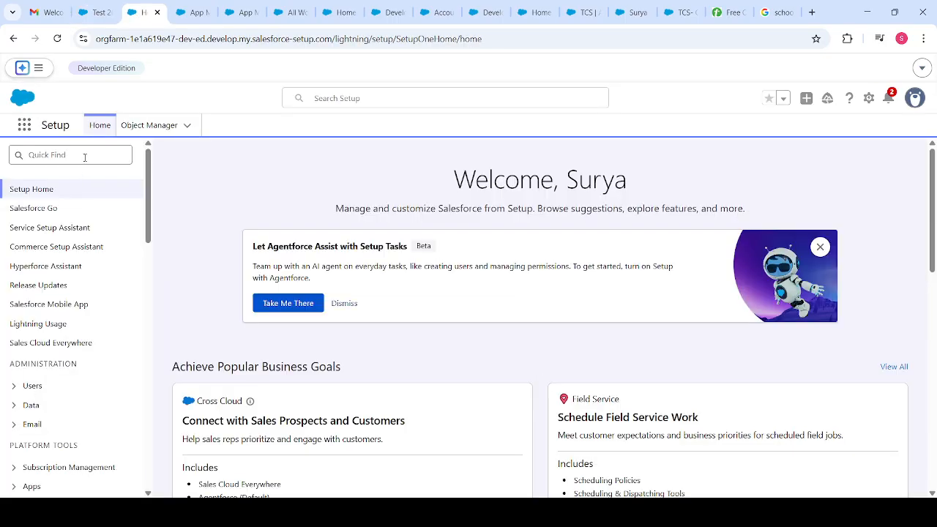
click(74, 155)
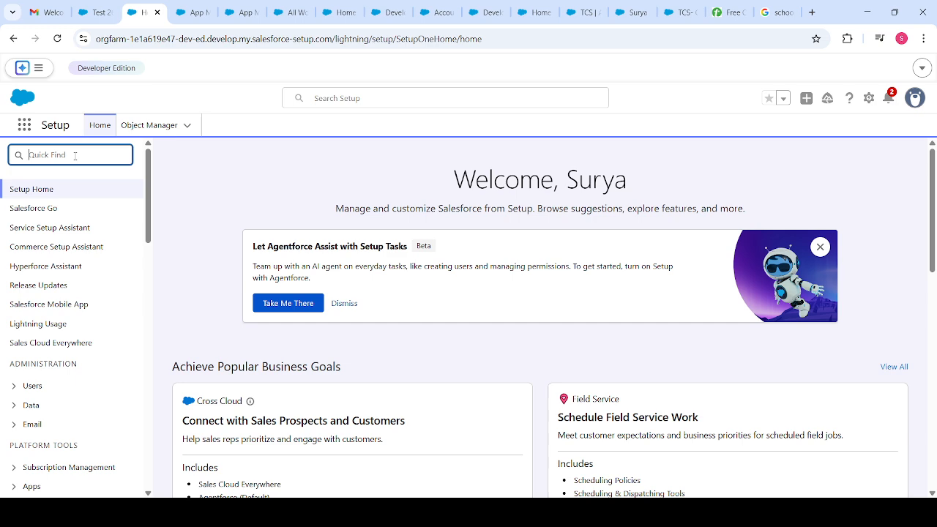
text(tab)
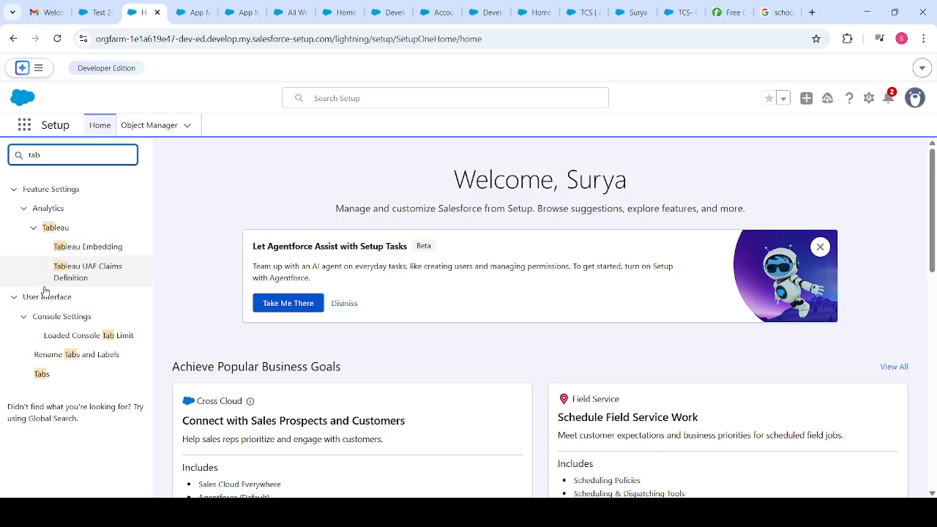
click(41, 373)
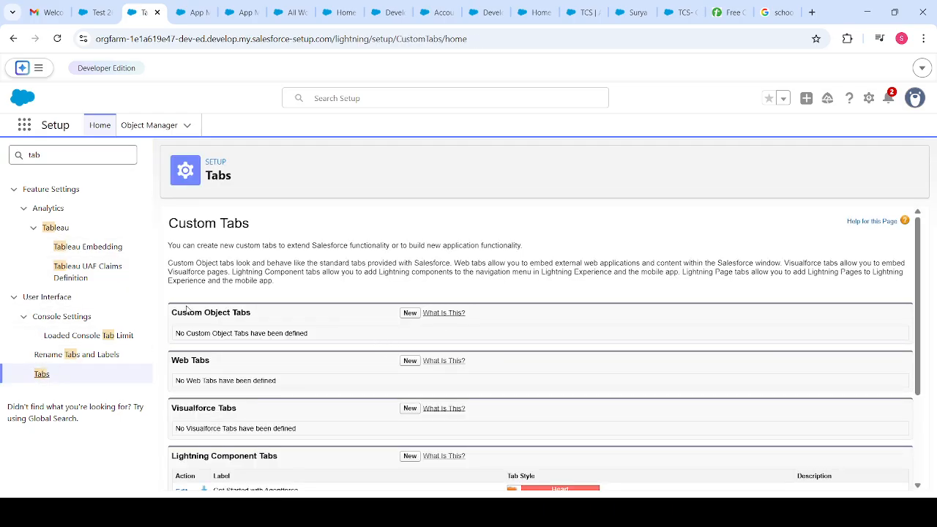
Start a new custom object tab for the Class object with the Apple tab style, leave the description empty, and continue to the profile settings.
click(409, 314)
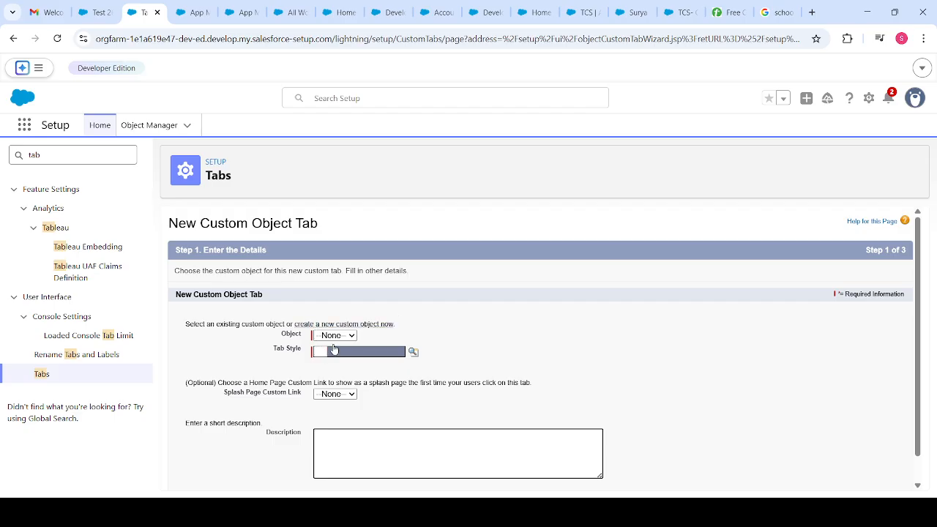
click(333, 364)
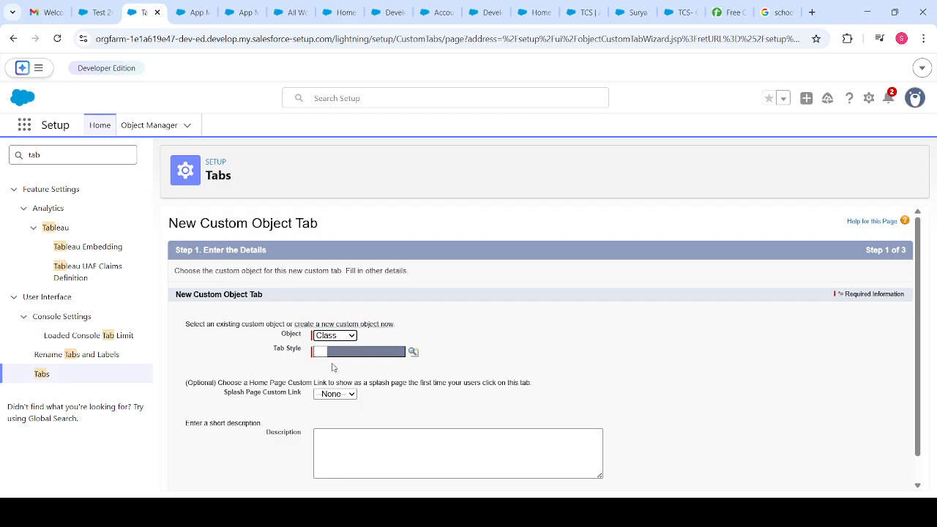
click(414, 352)
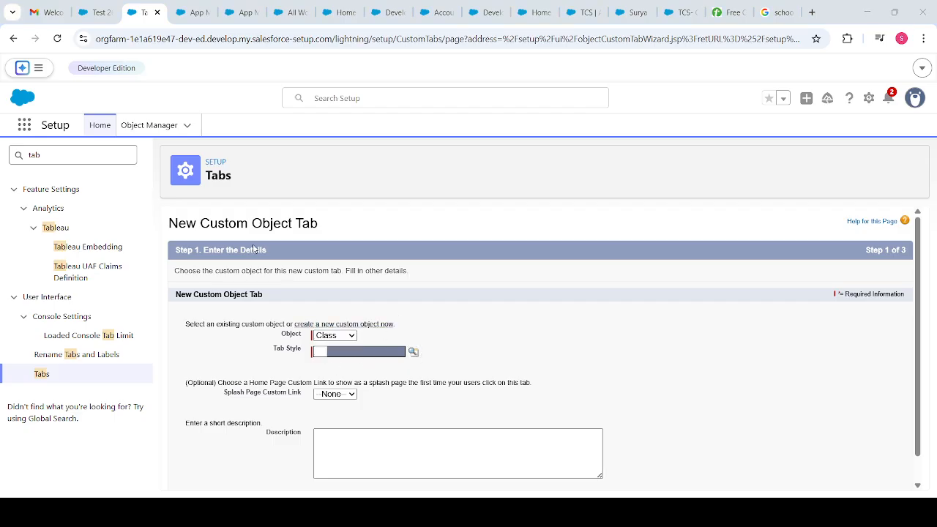
click(283, 225)
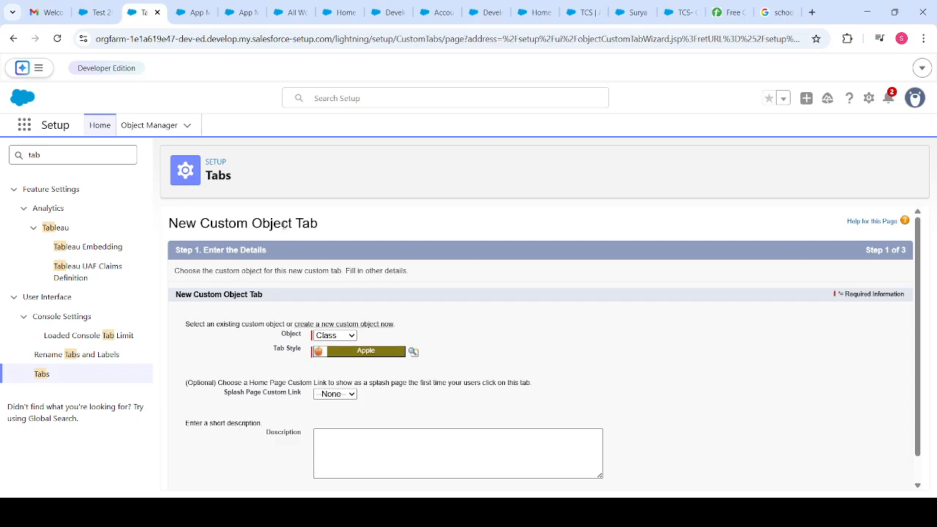
scroll(378, 414, down, 1)
click(368, 412)
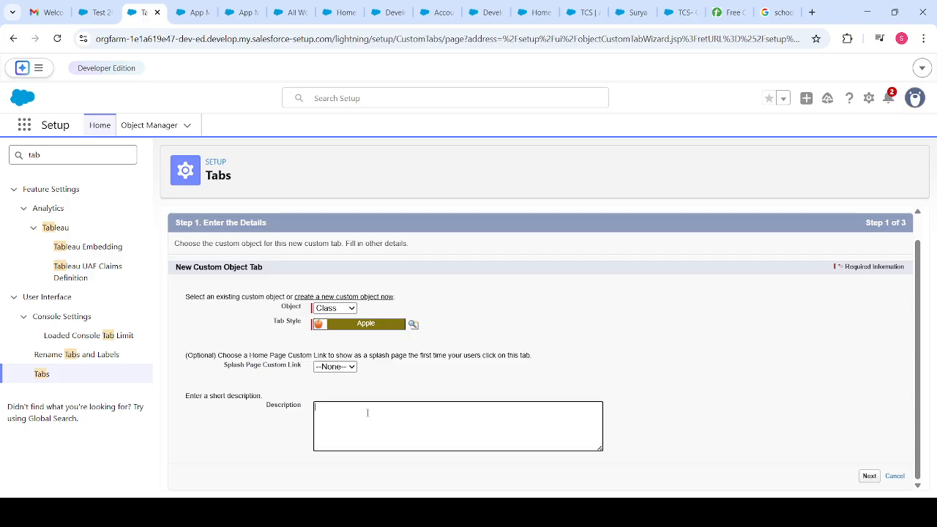
click(864, 476)
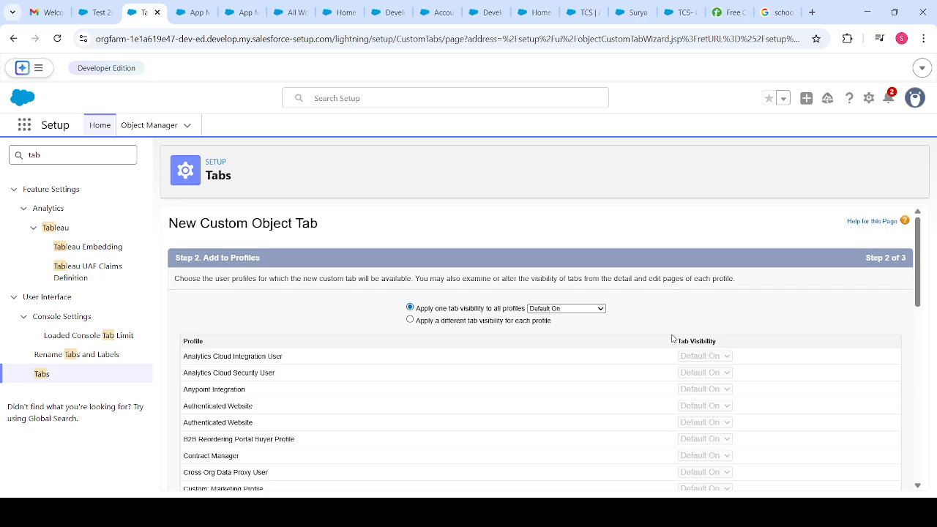
Keep the tab Default On for all profiles, include it only in the School Management custom app, and save the tab.
scroll(670, 339, down, 8)
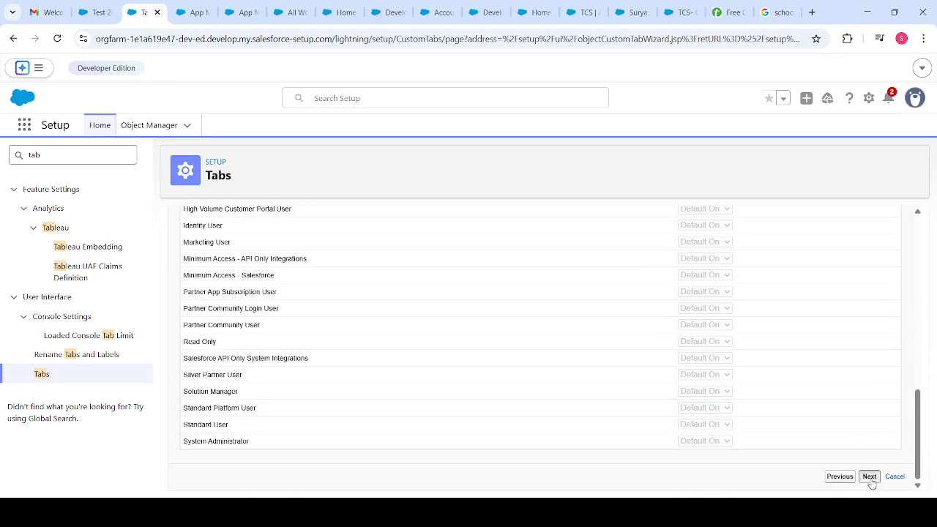
click(869, 477)
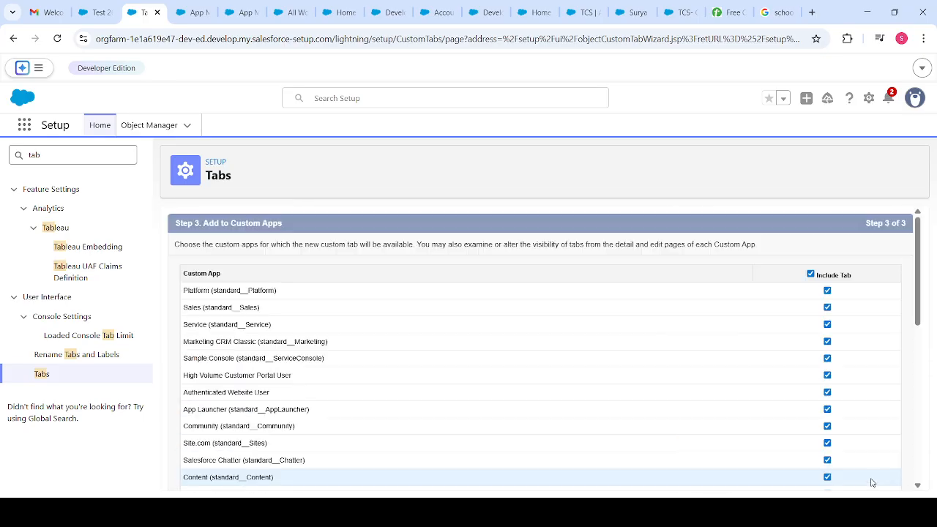
click(810, 274)
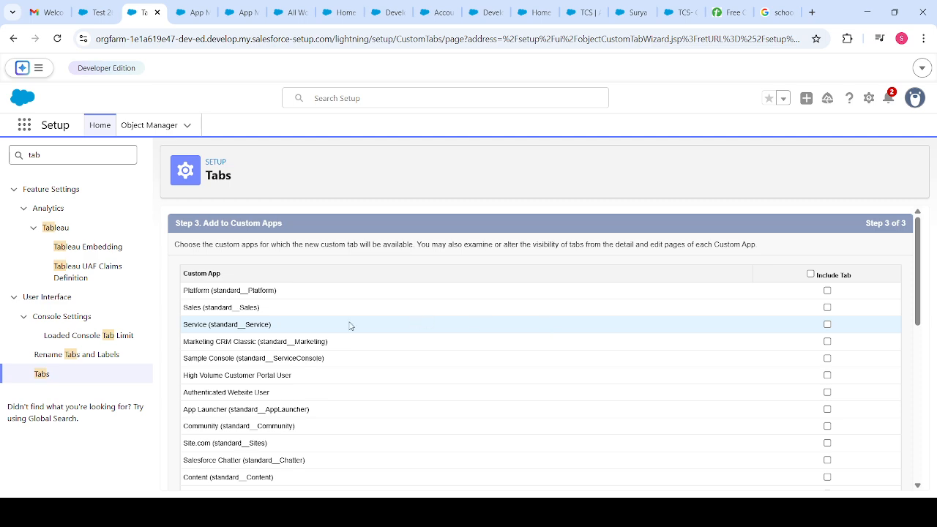
scroll(329, 337, down, 10)
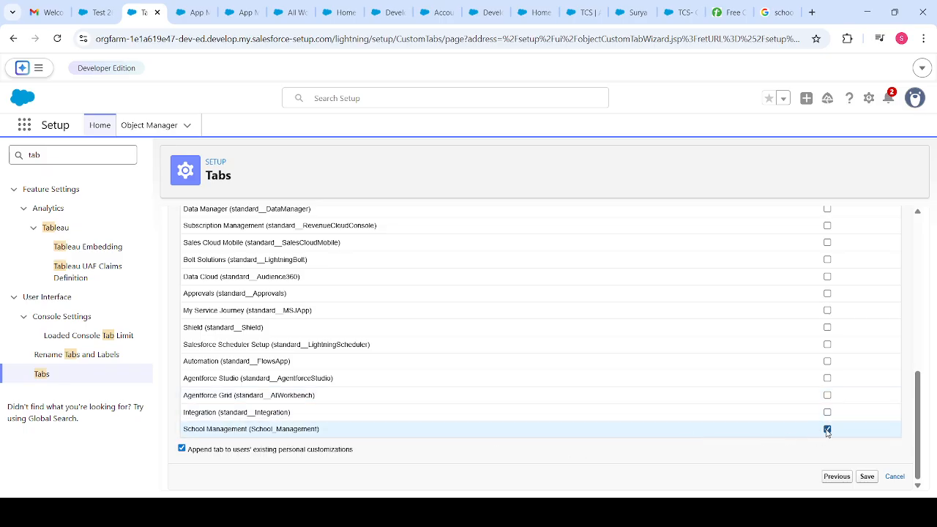
click(867, 476)
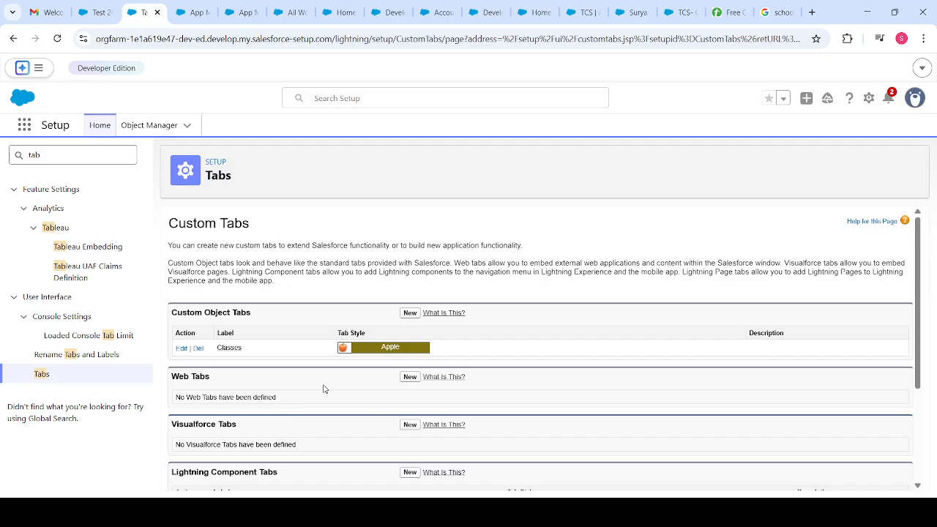
scroll(302, 324, down, 3)
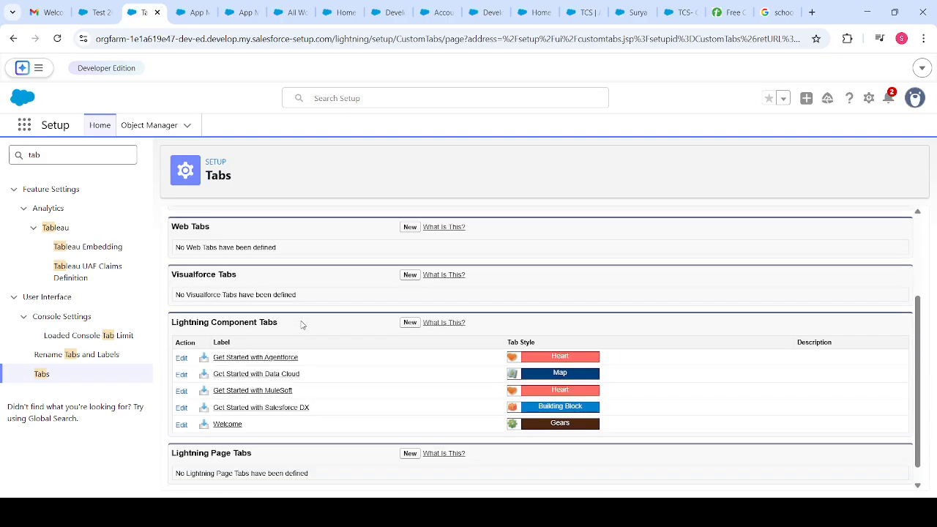
scroll(303, 325, up, 3)
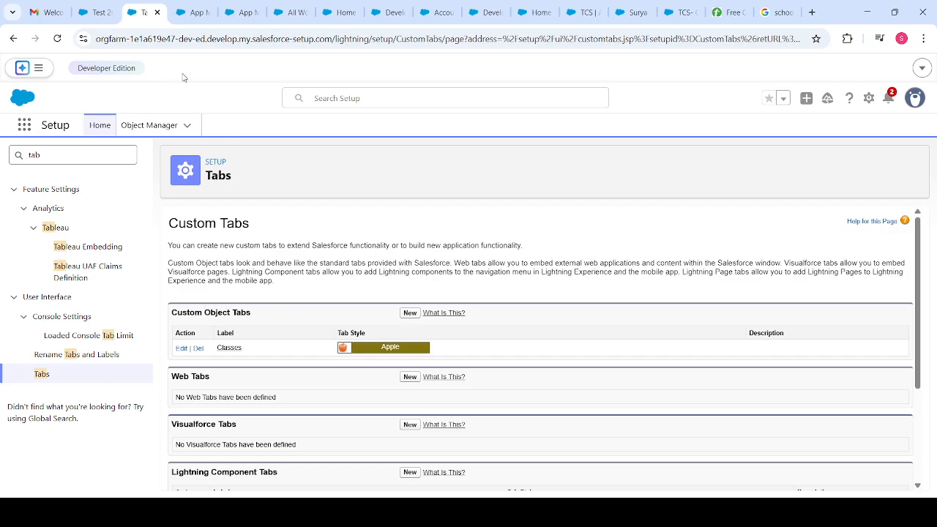
In the reloaded School Management app, add Classes to the navigation items, place it directly after Home, and save the navigation.
click(97, 12)
click(55, 40)
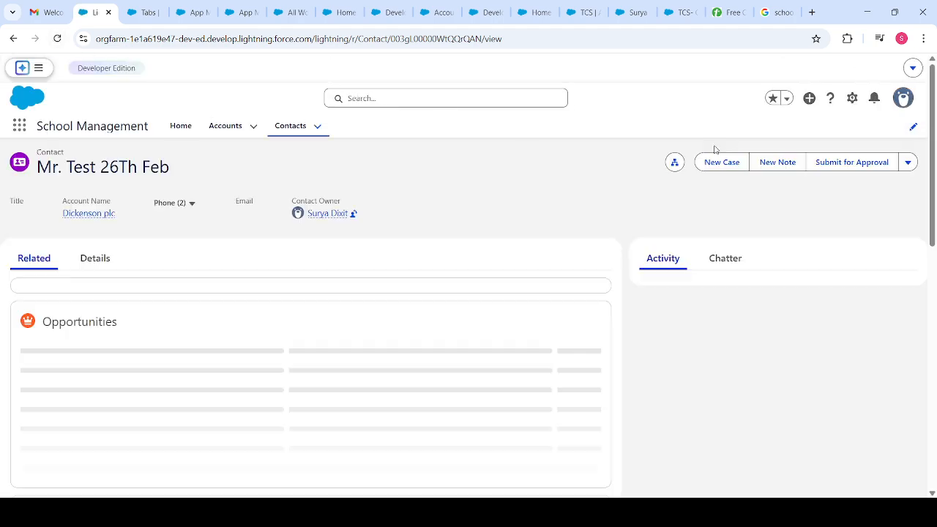
click(913, 130)
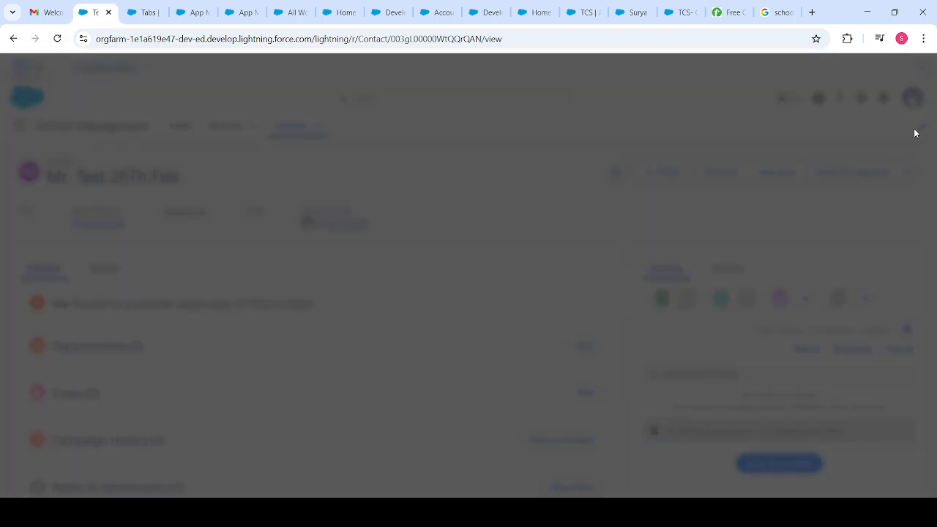
click(671, 242)
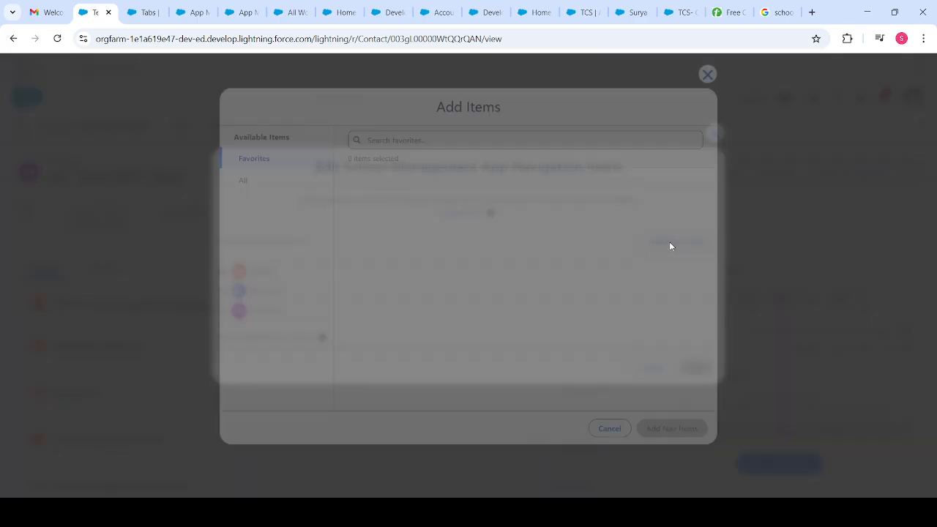
click(277, 186)
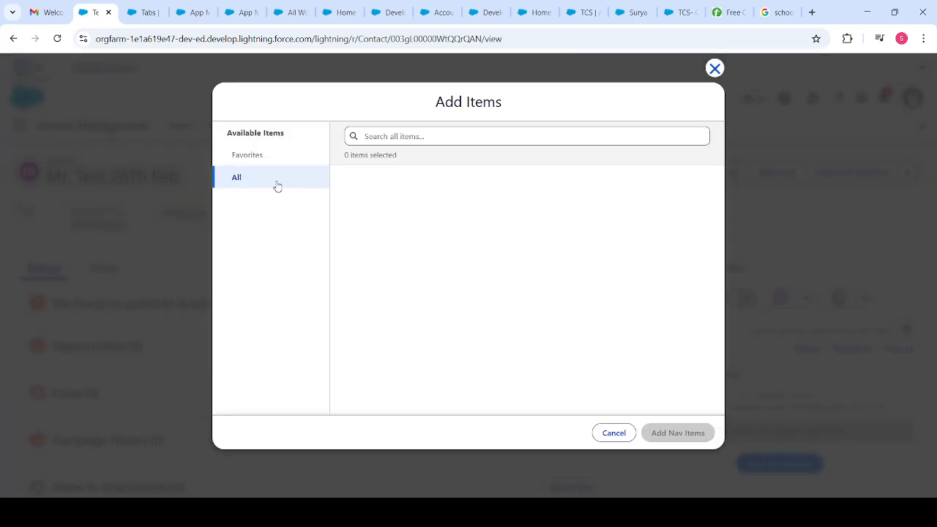
click(391, 134)
text(class)
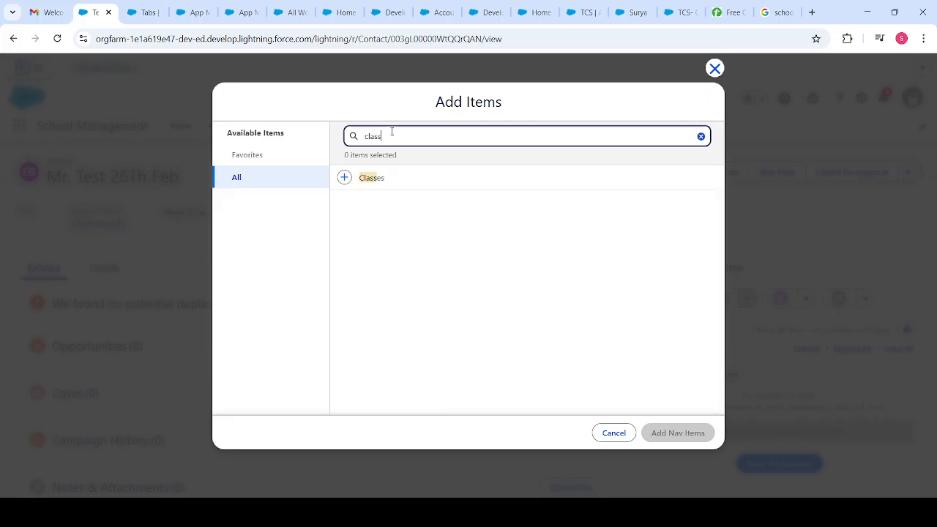
click(344, 177)
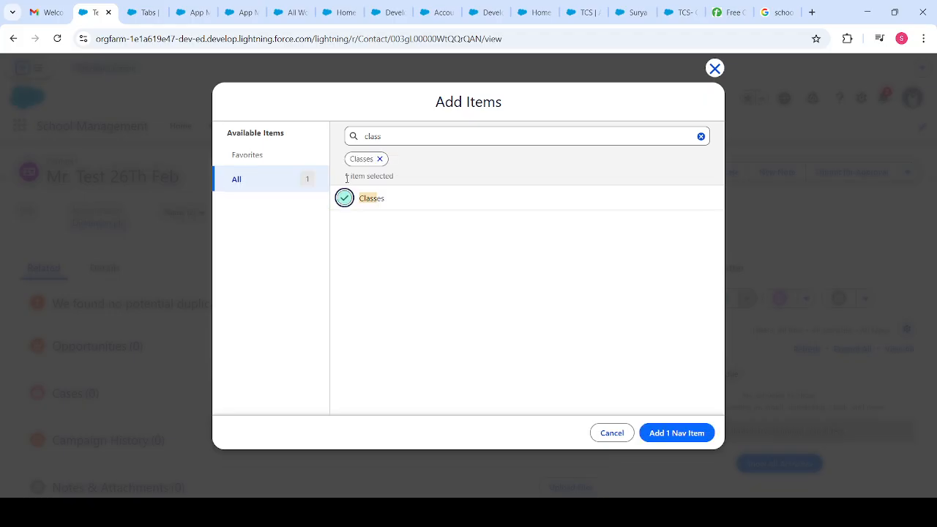
click(676, 432)
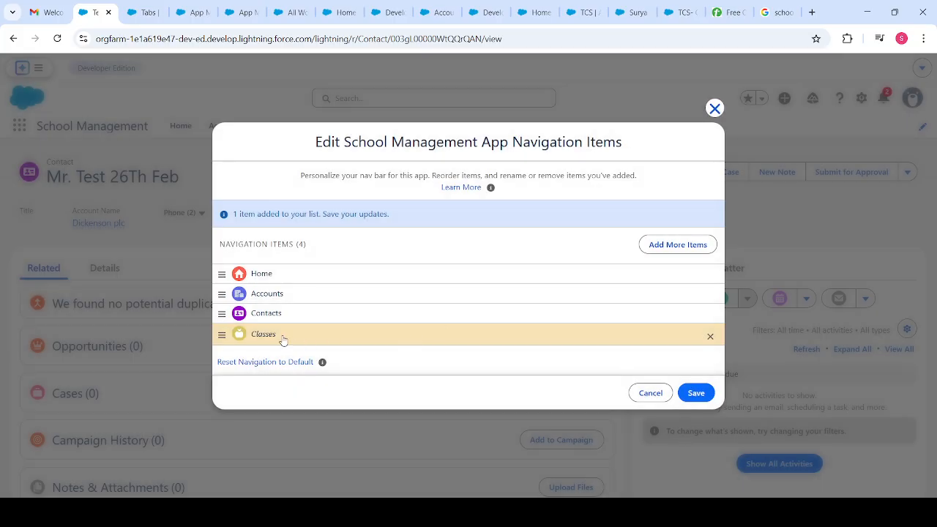
drag(282, 340, 282, 264)
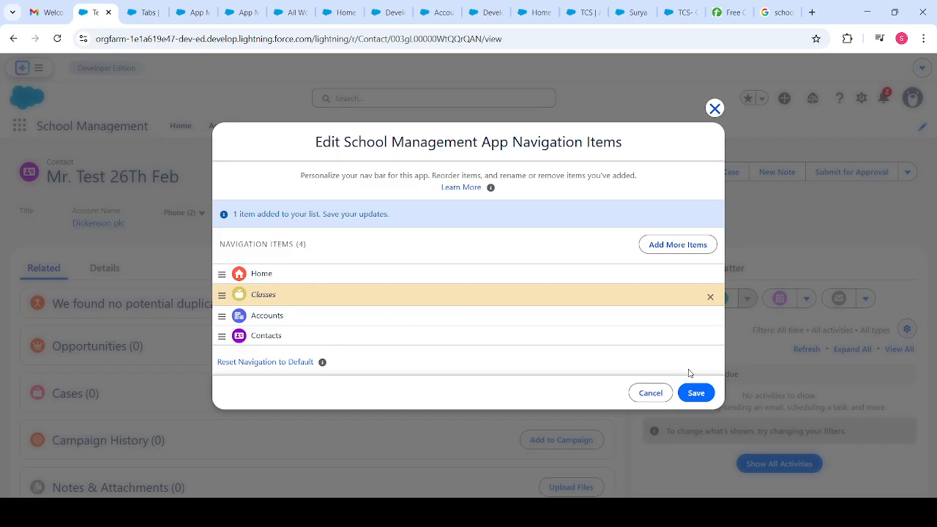
click(691, 393)
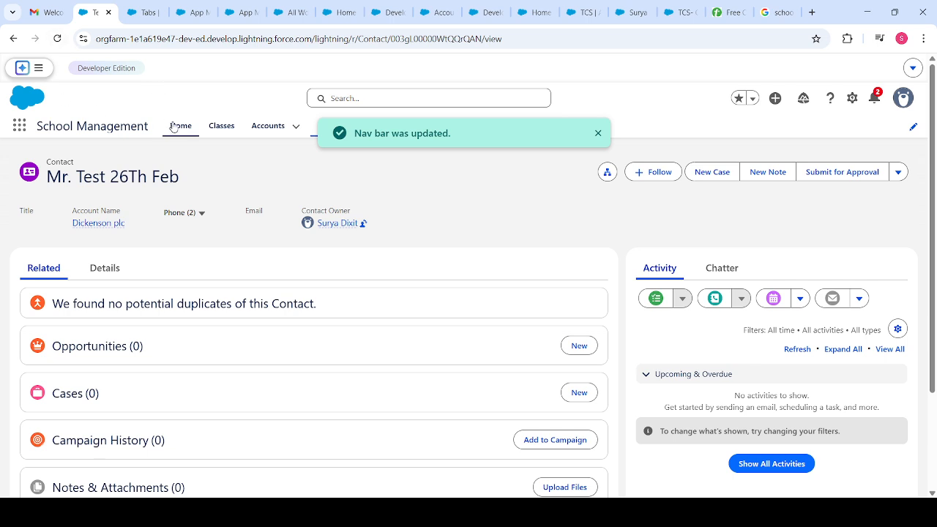
Open Classes in the School Management app, reload the page, and switch to the All list view.
click(218, 130)
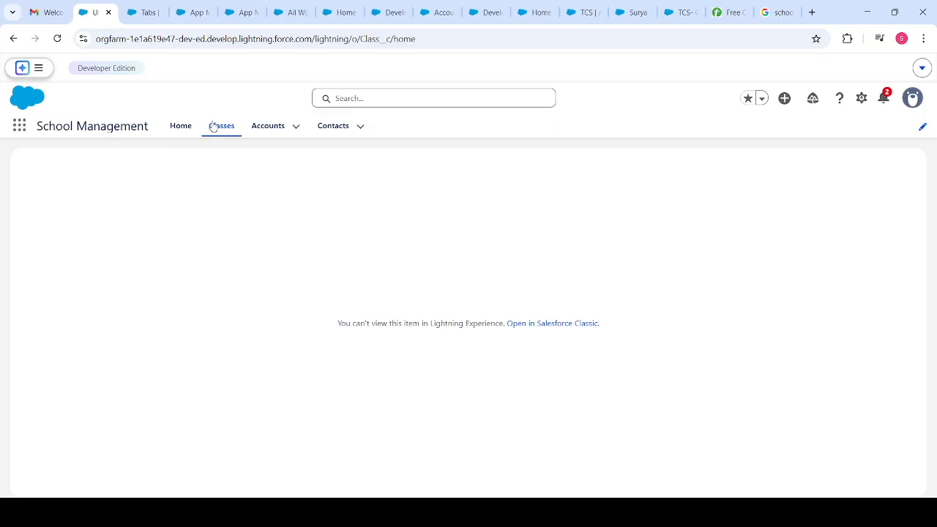
click(57, 38)
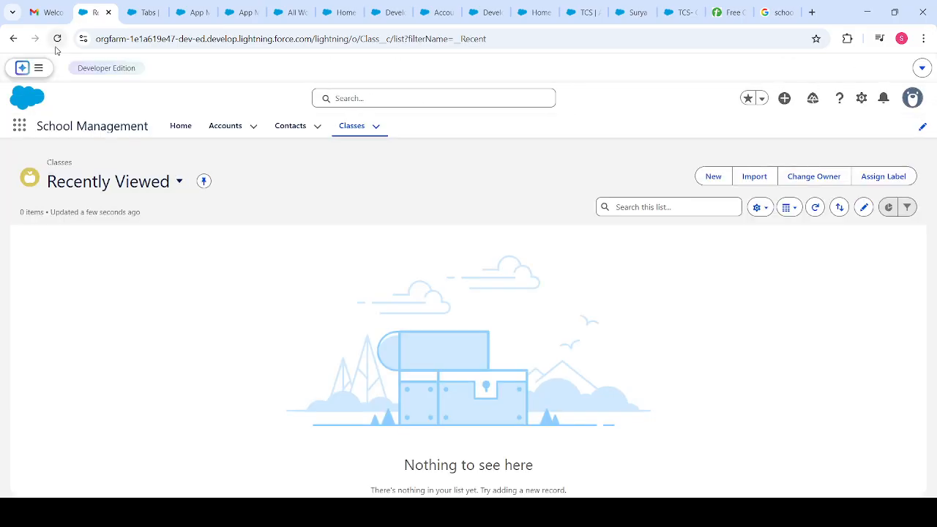
click(179, 182)
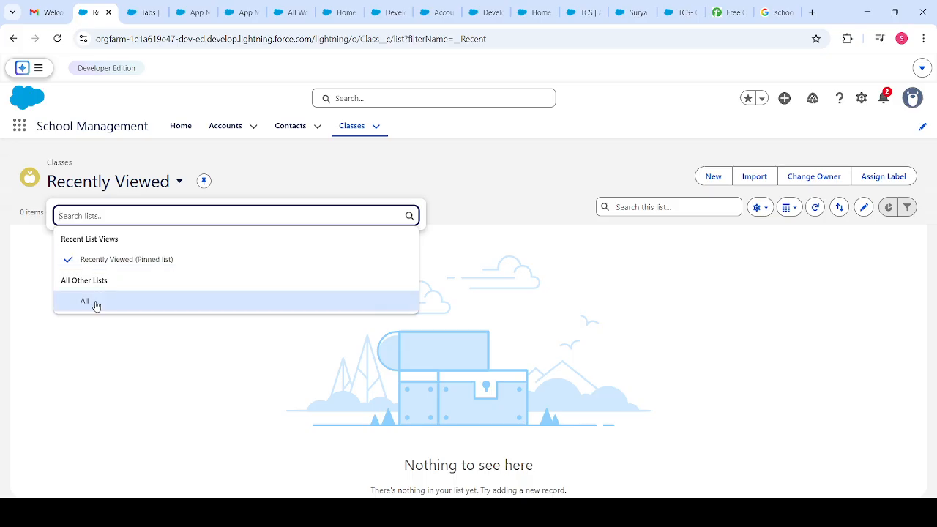
click(123, 306)
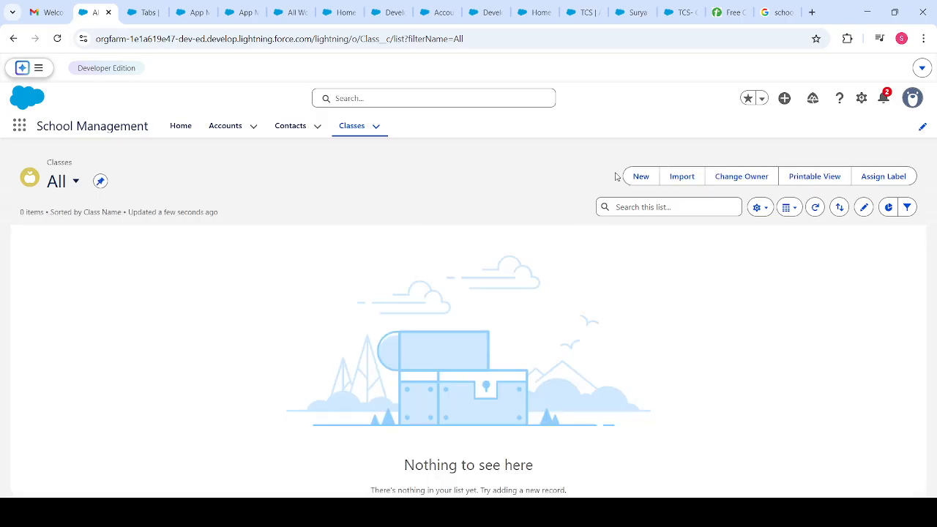
Create and save a new Class record named 1st with section A and academic year 2026-27.
click(637, 176)
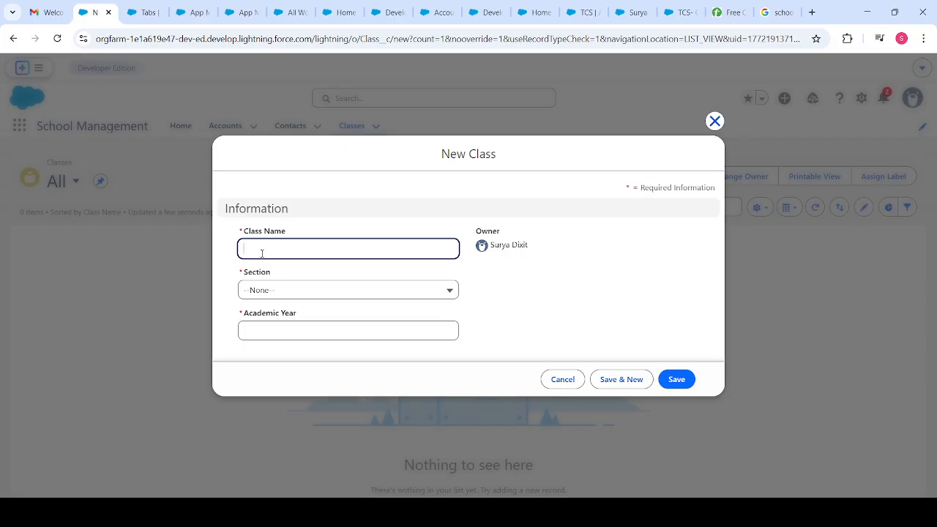
text(1st)
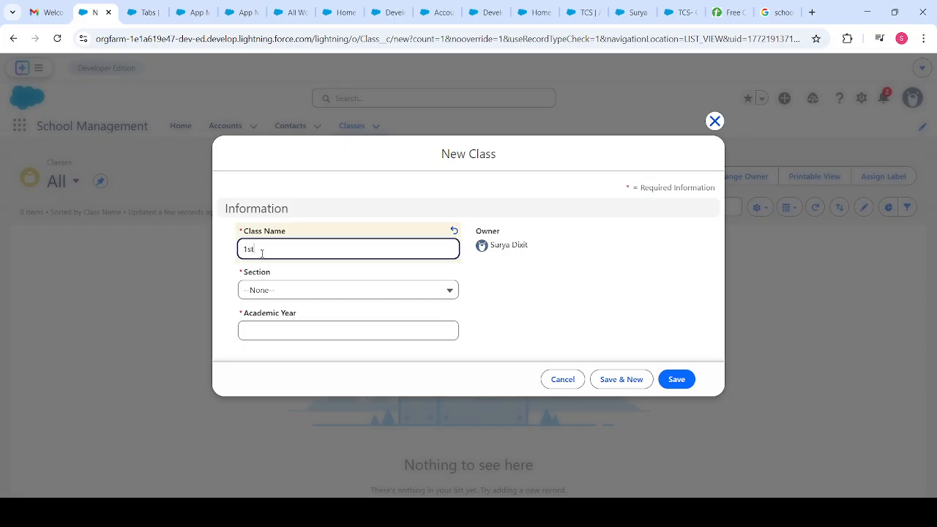
click(255, 290)
click(259, 333)
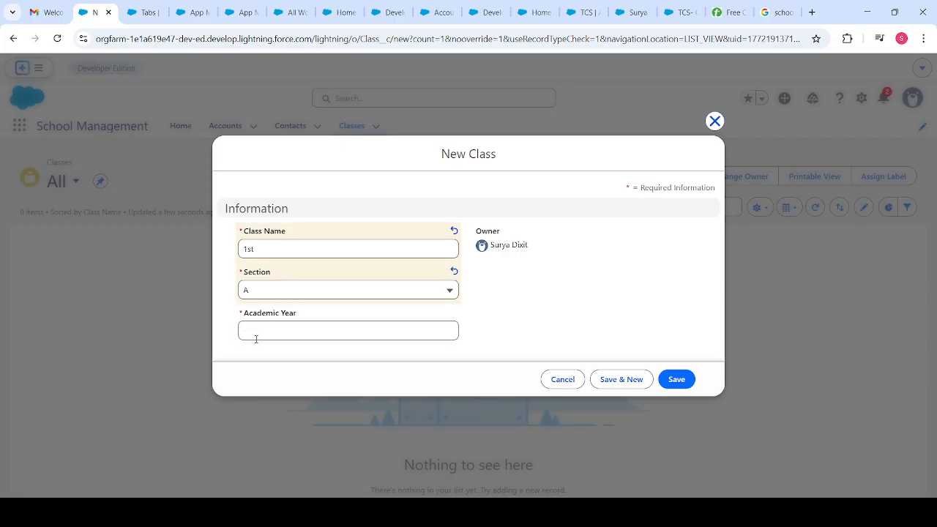
click(261, 335)
text(2026-27)
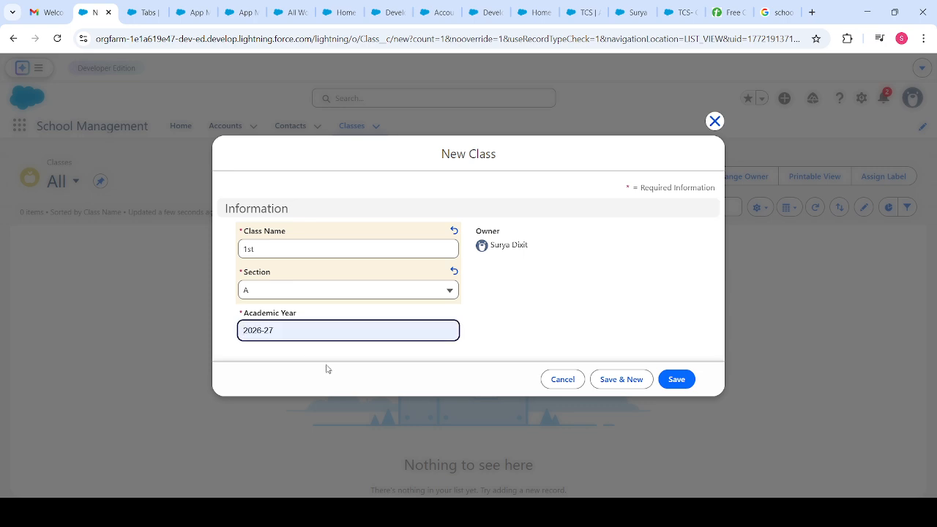
click(681, 380)
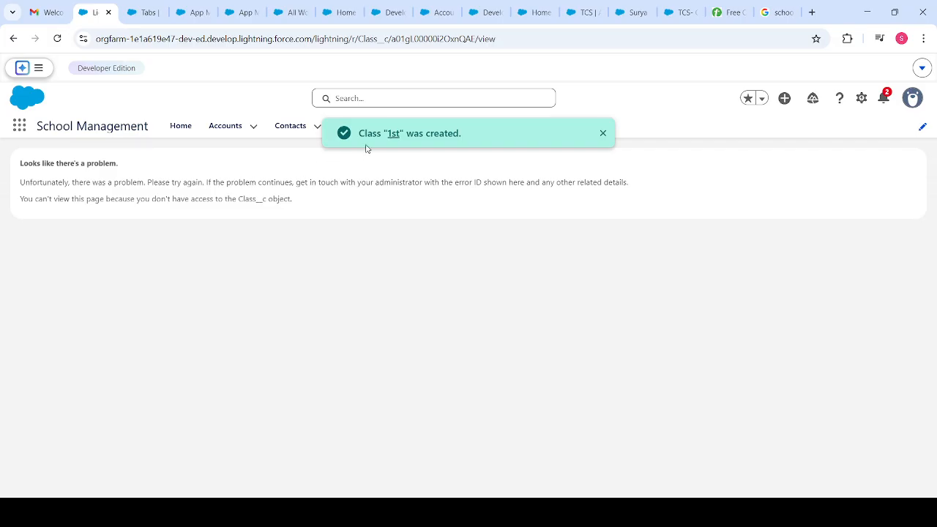
Return to the Classes list and try to open the 1st record, repeating the attempt once.
click(352, 128)
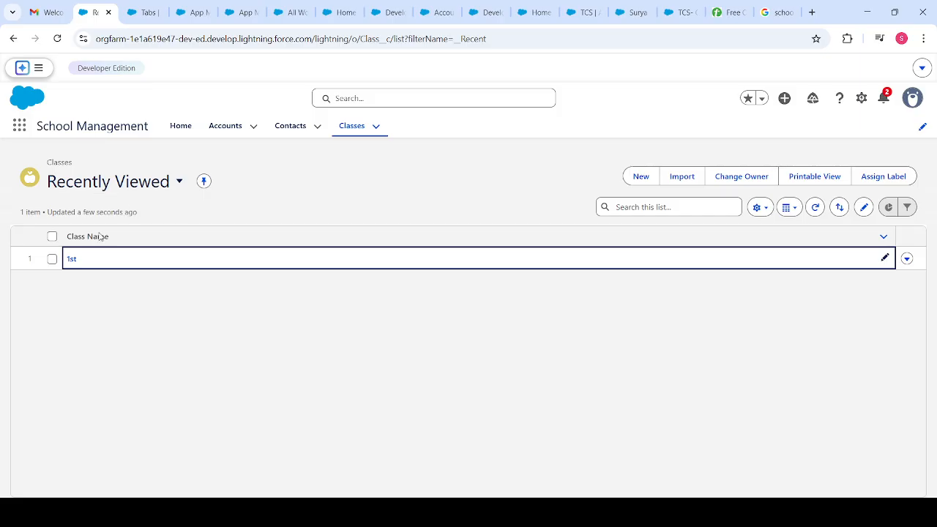
click(70, 260)
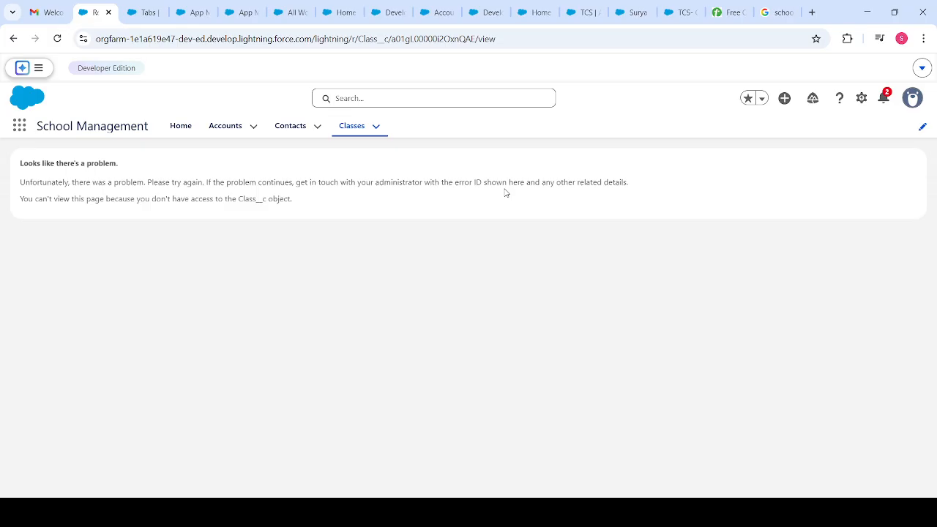
click(354, 129)
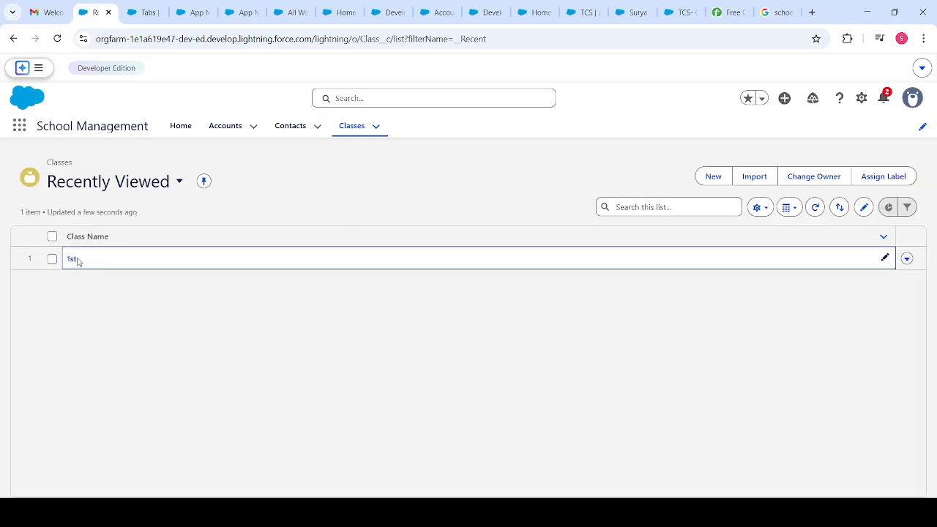
click(73, 260)
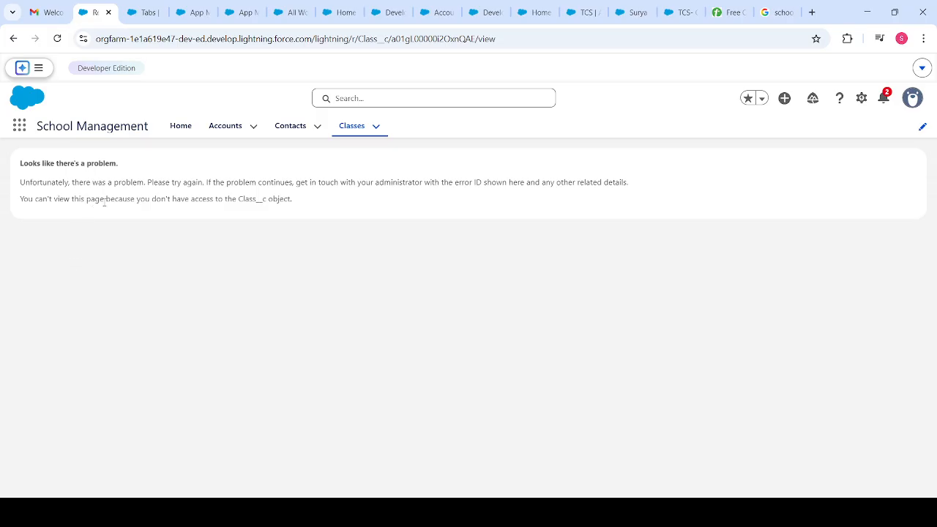
Check the object named in the record's access error, then switch to Setup and open the Object Manager.
double_click(263, 198)
click(862, 99)
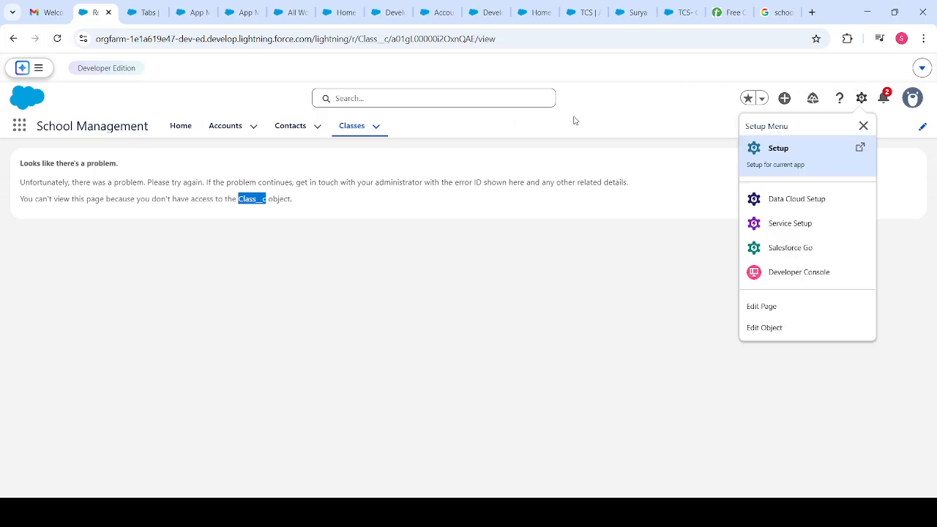
click(144, 13)
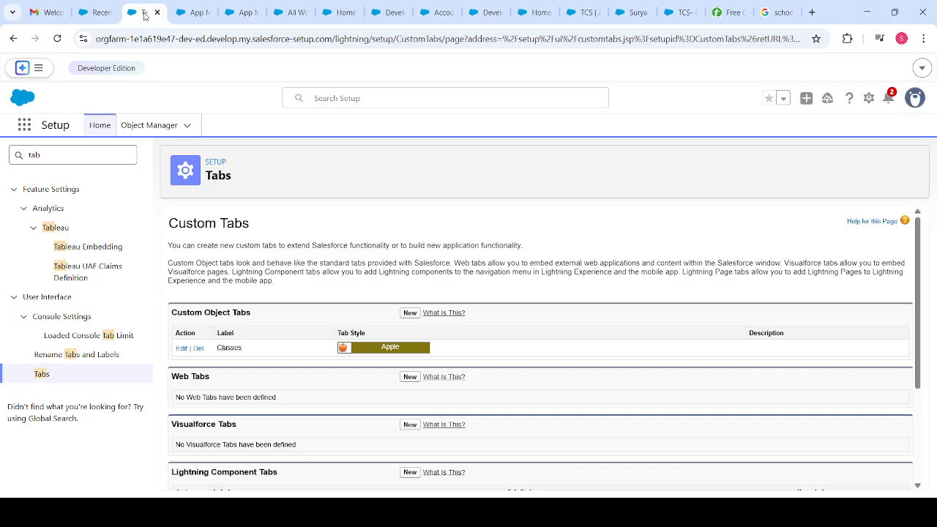
click(149, 126)
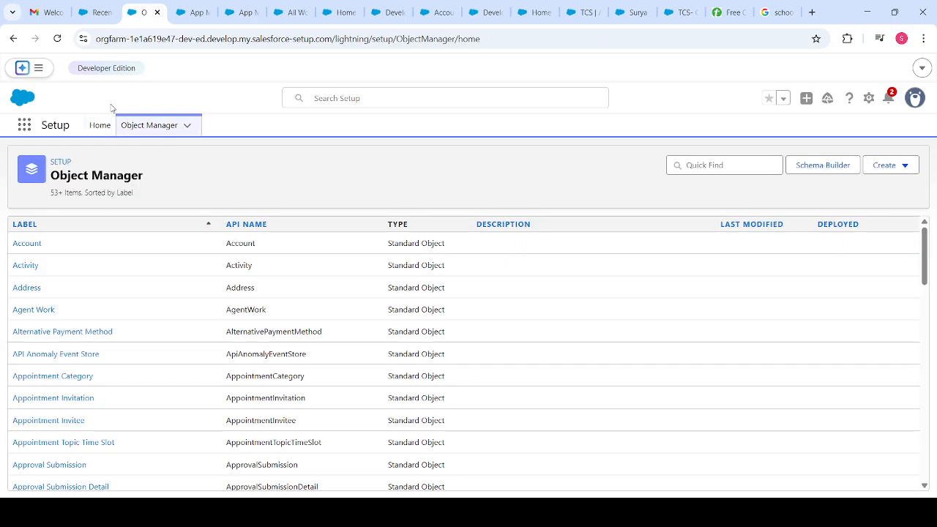
click(98, 126)
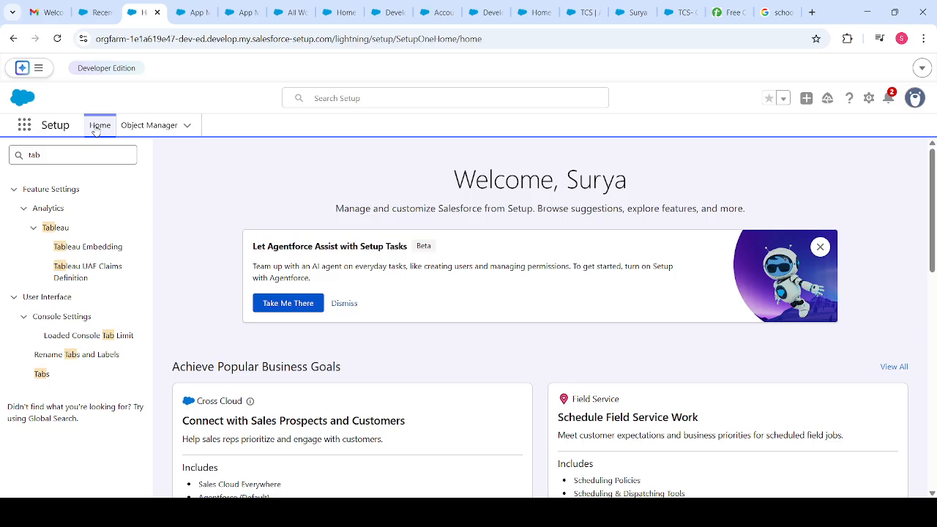
click(134, 130)
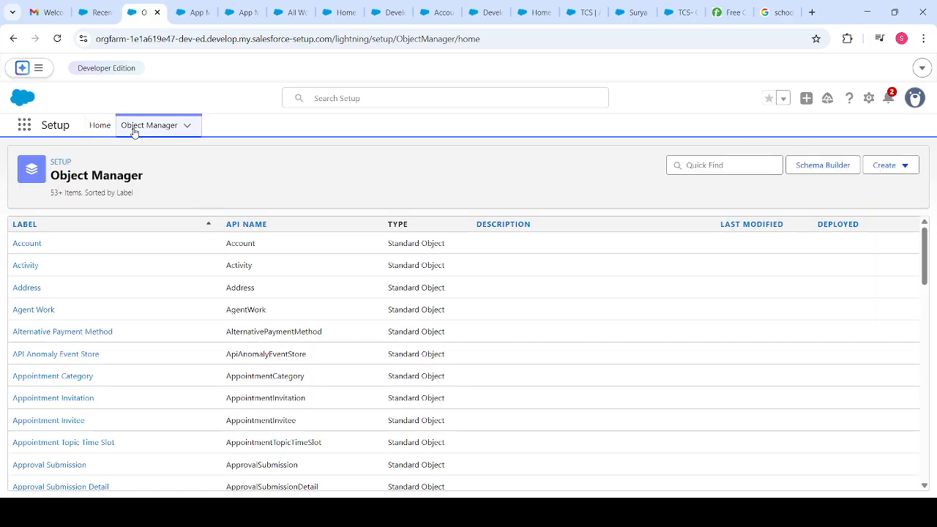
Search Setup for the current user's name, open the user record, and view its System Administrator profile.
click(364, 99)
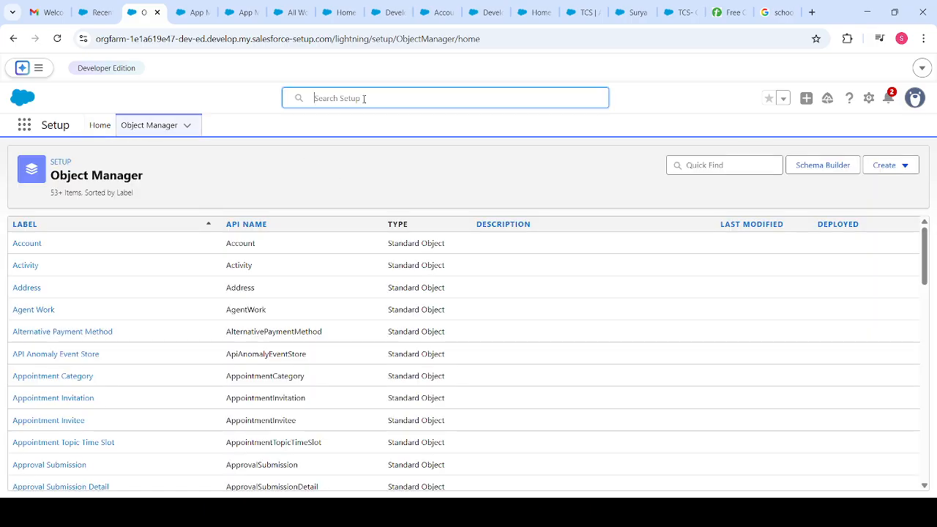
text(sury)
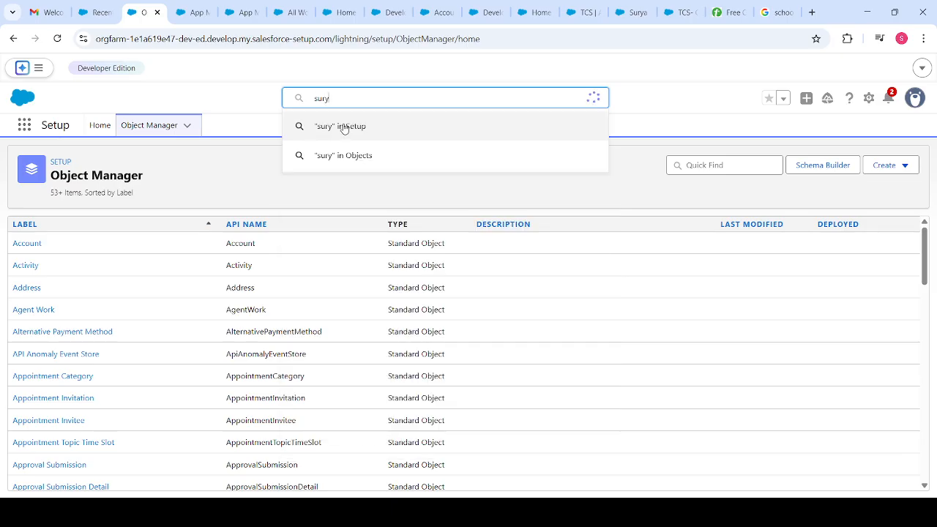
click(333, 184)
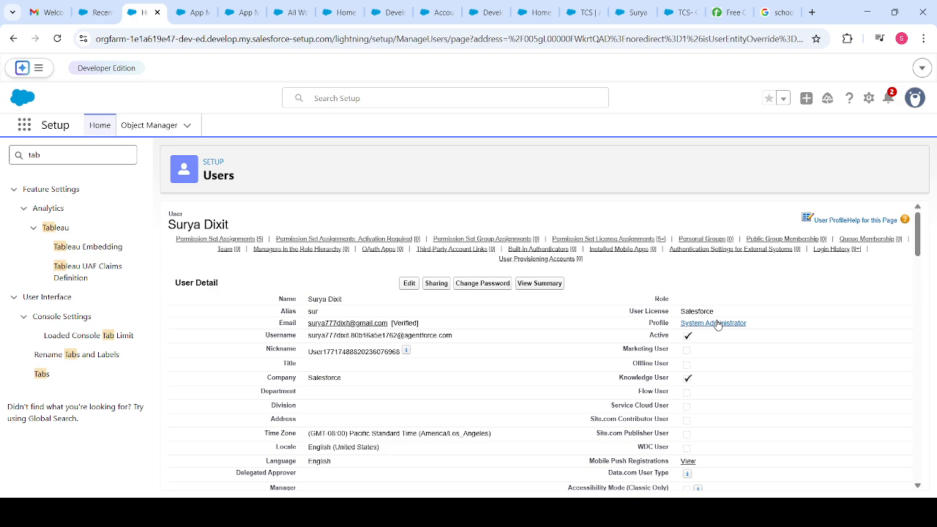
click(718, 325)
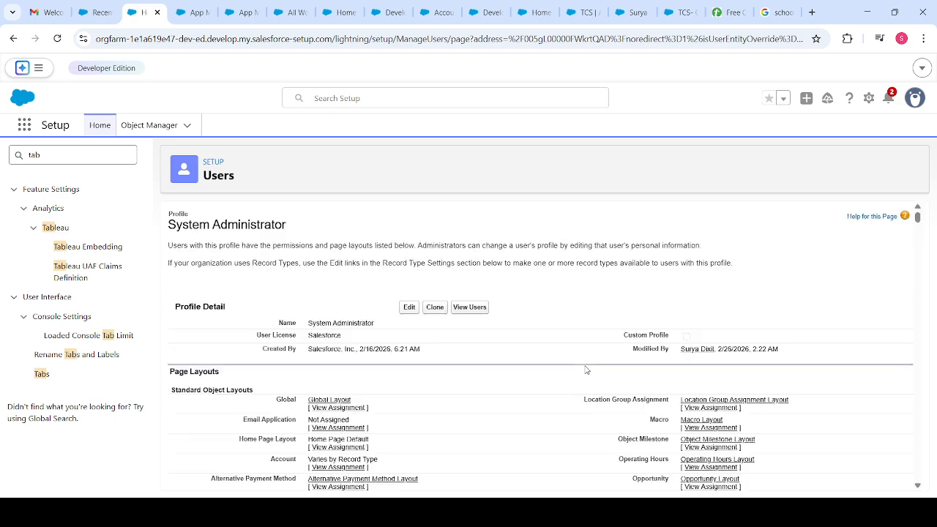
scroll(586, 369, down, 2)
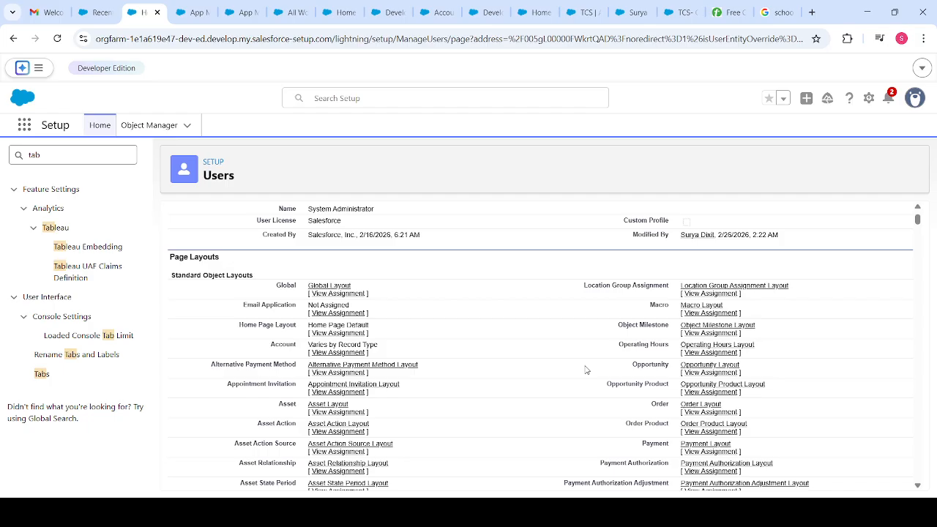
scroll(586, 369, up, 2)
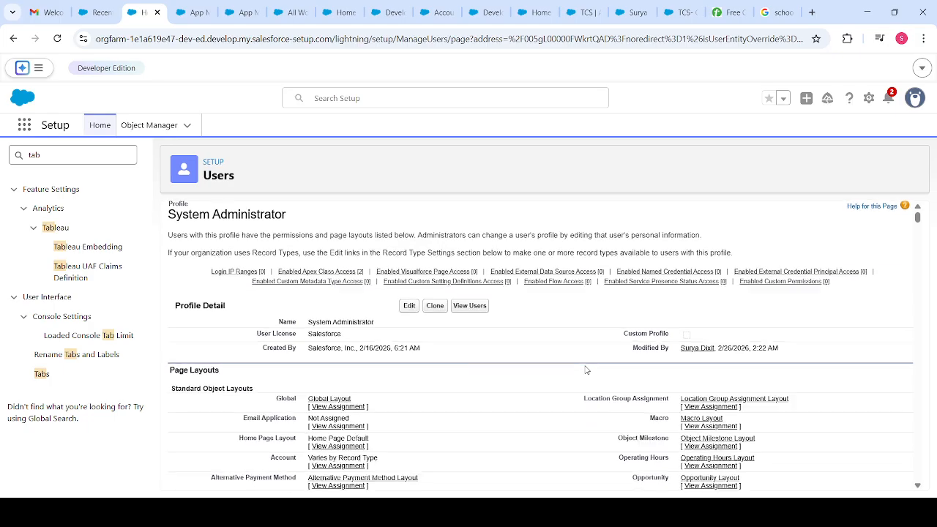
scroll(585, 370, down, 1)
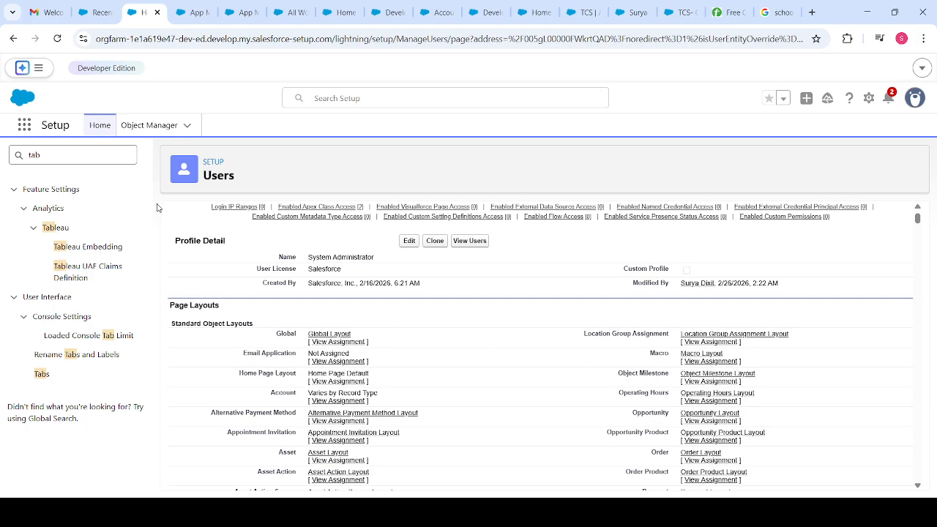
Find User Management Settings with a Setup search for "user" and enable Enhanced Profile User Interface.
click(71, 151)
text(user)
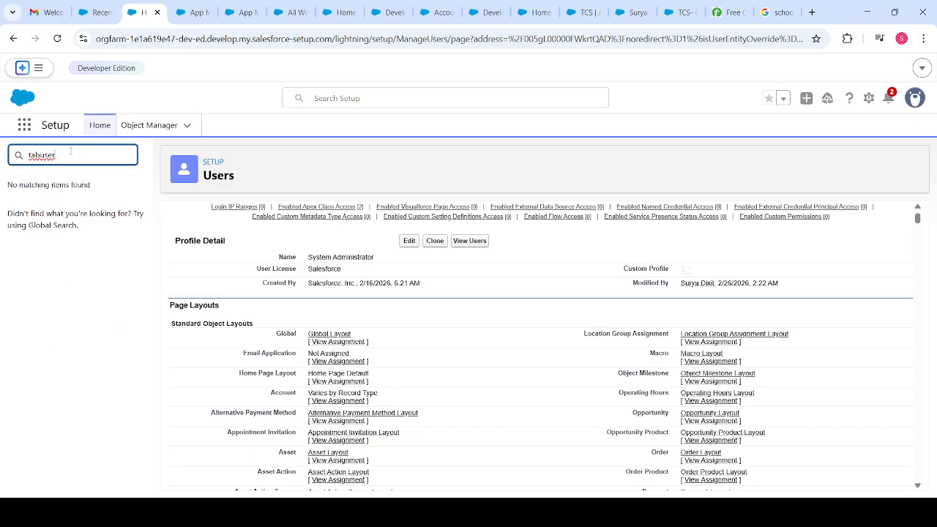
key(ctrl+a)
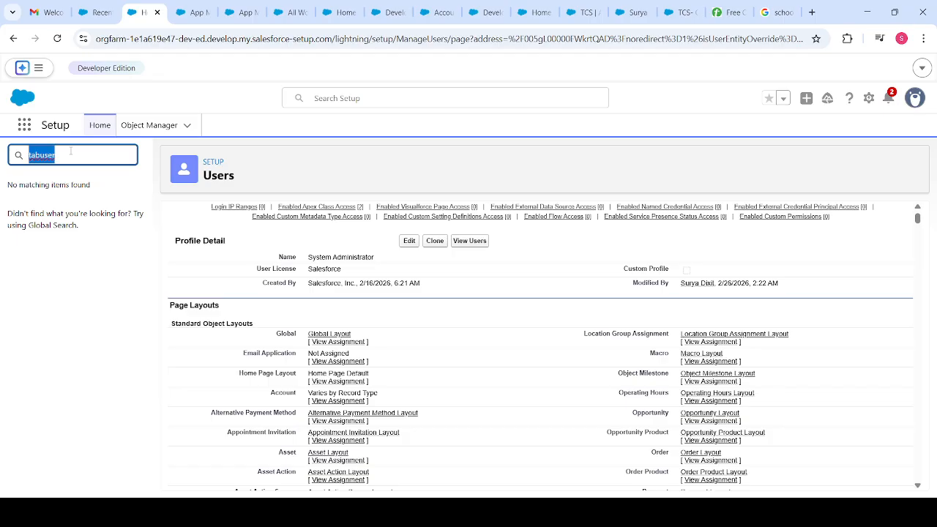
text(user)
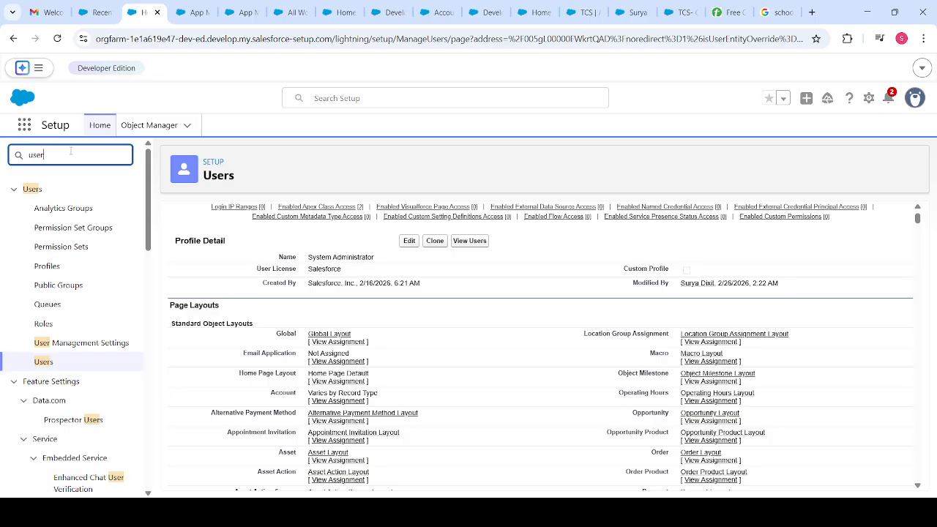
click(61, 350)
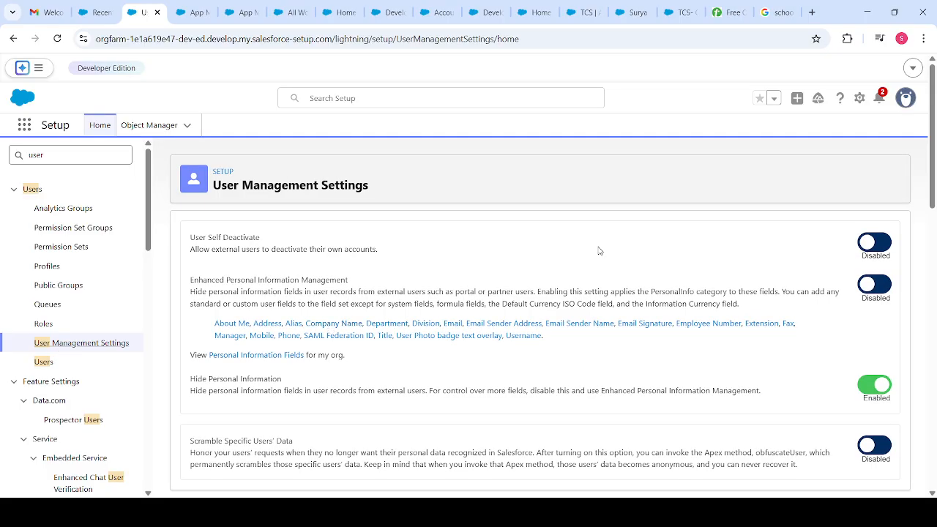
scroll(598, 250, down, 1)
scroll(598, 251, down, 3)
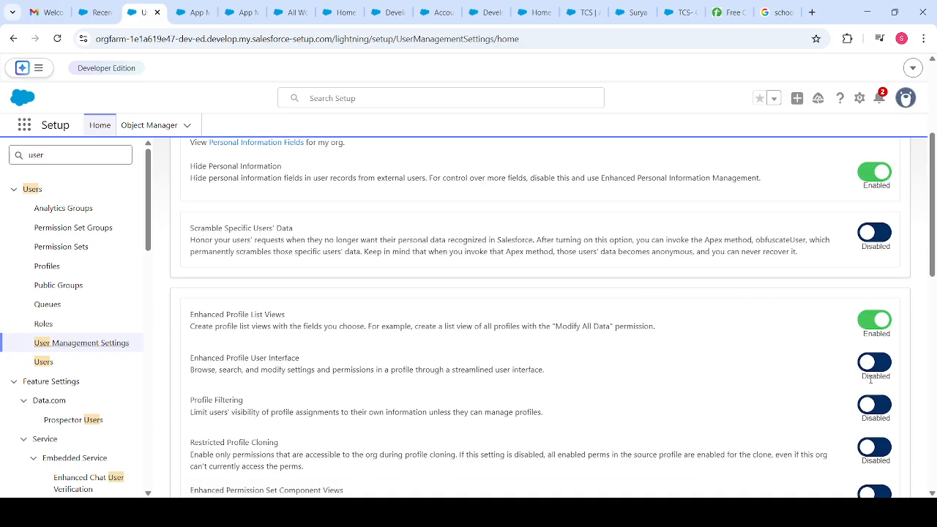
click(869, 366)
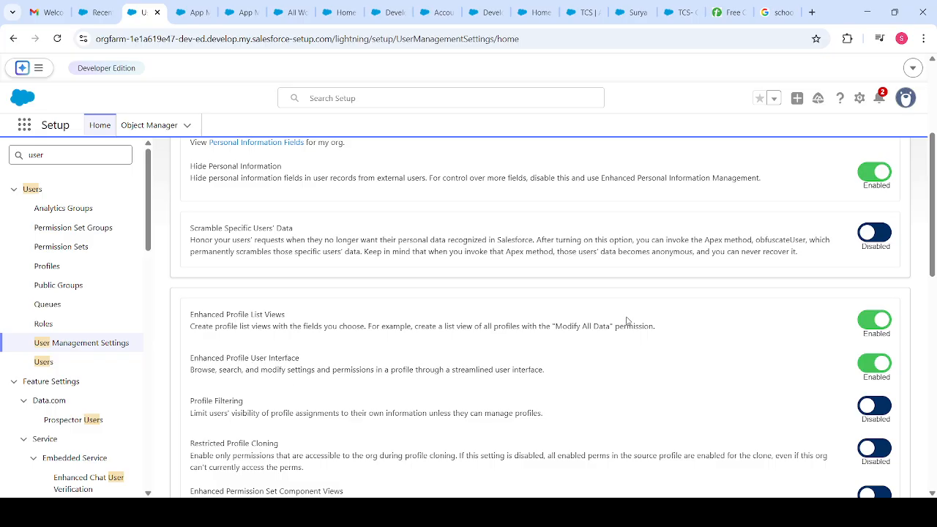
Reopen the current user's record from recent Setup items, open its System Administrator profile, and decline the interface tour.
click(332, 100)
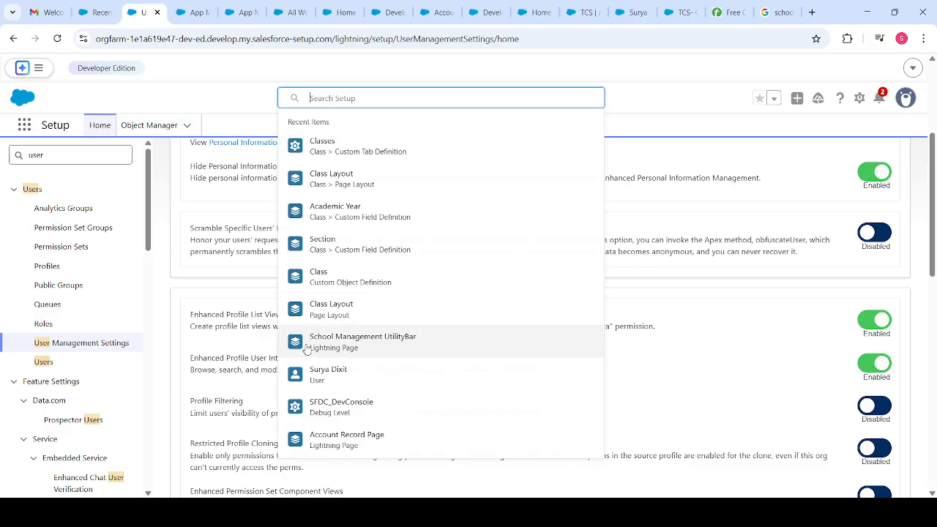
click(320, 372)
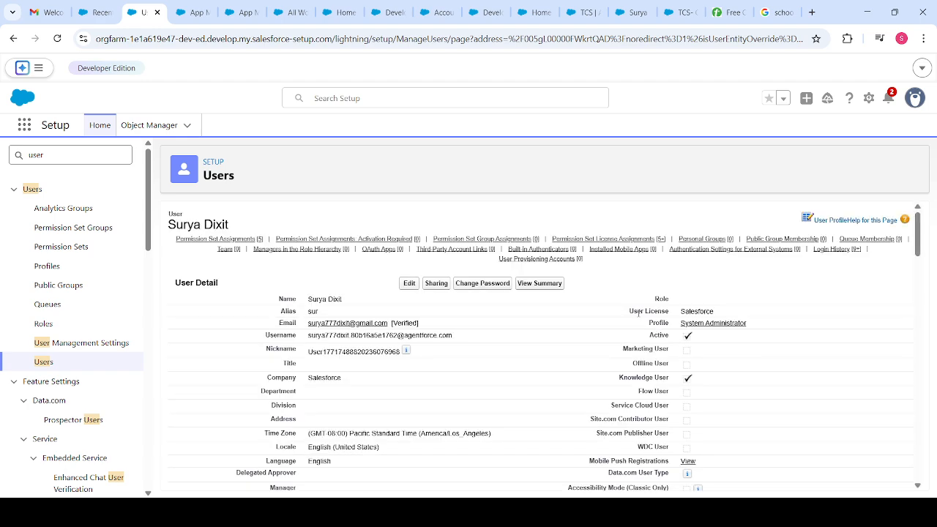
click(689, 324)
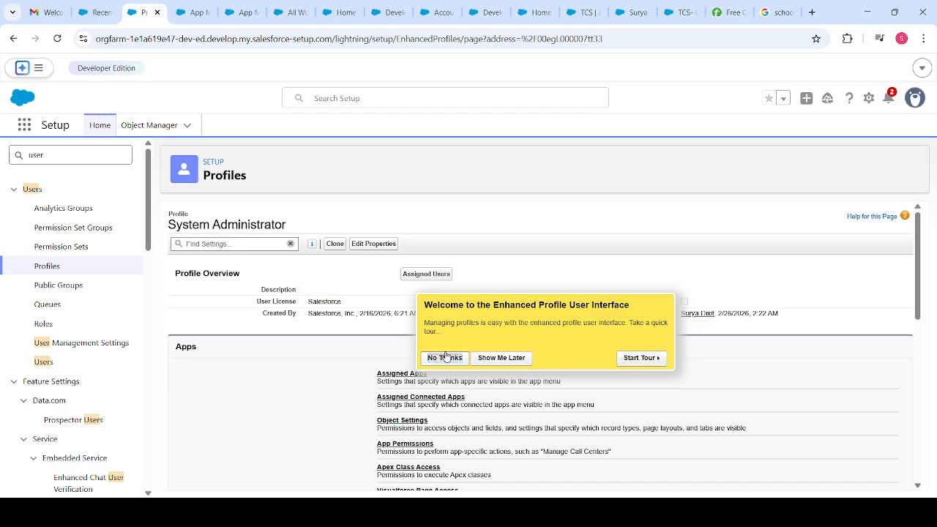
click(445, 359)
Review the profile's Assigned Apps for School Management visibility and return to the profile overview.
click(404, 374)
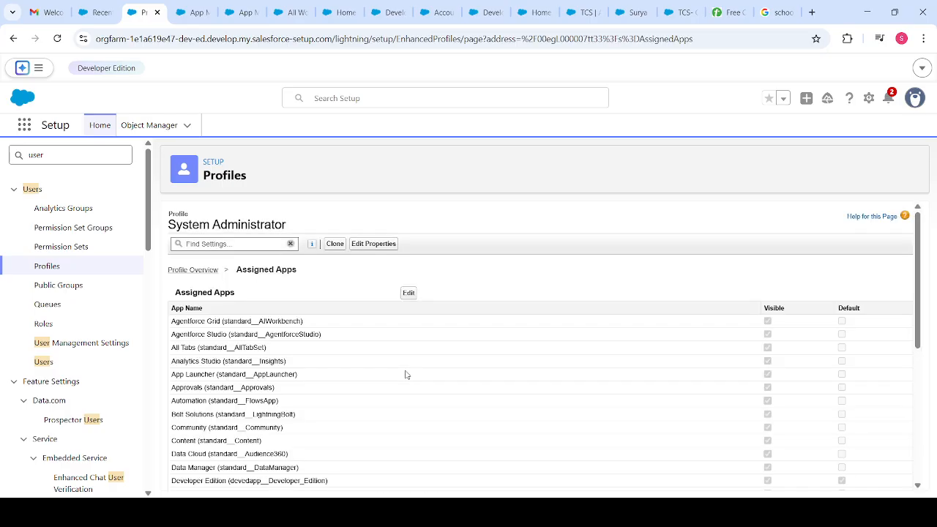
scroll(406, 375, down, 5)
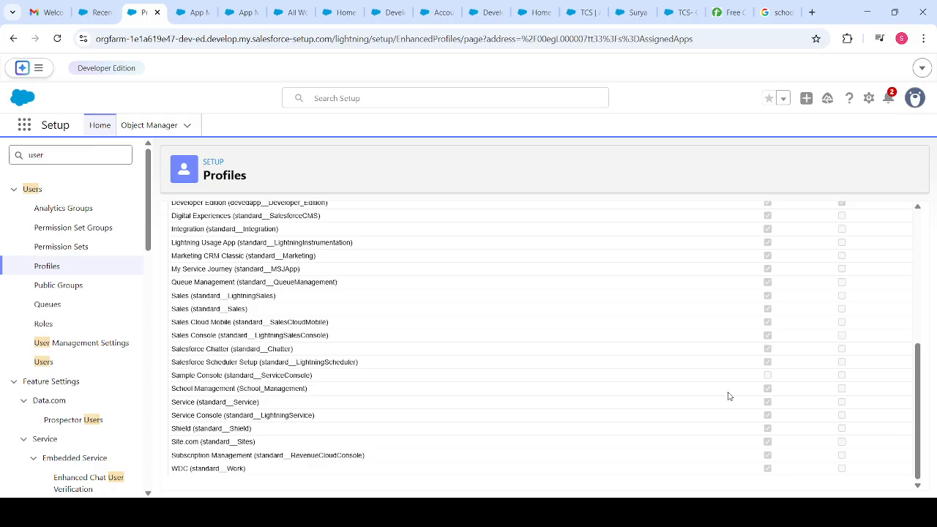
scroll(728, 396, up, 5)
scroll(729, 396, down, 3)
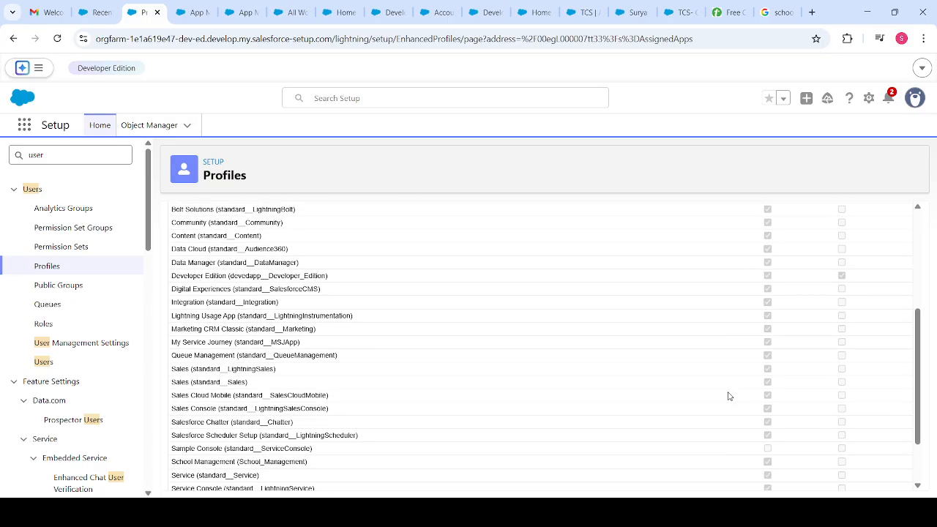
click(13, 39)
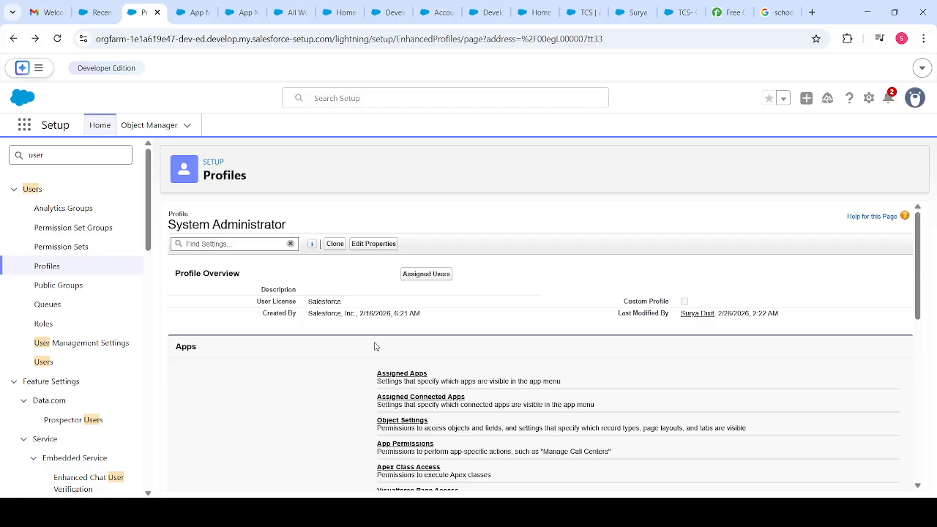
In the profile's Object Settings, search for "class", open Classes, and review its object and field permissions.
click(402, 422)
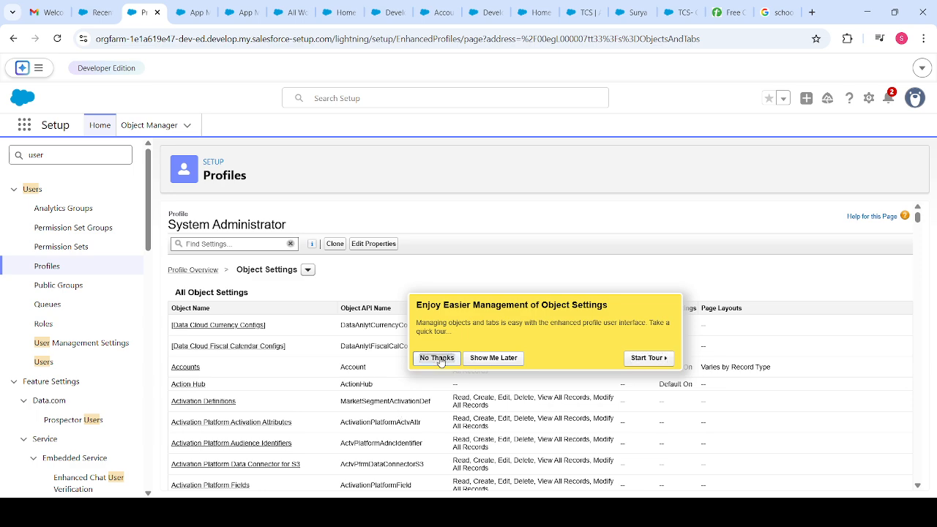
click(430, 358)
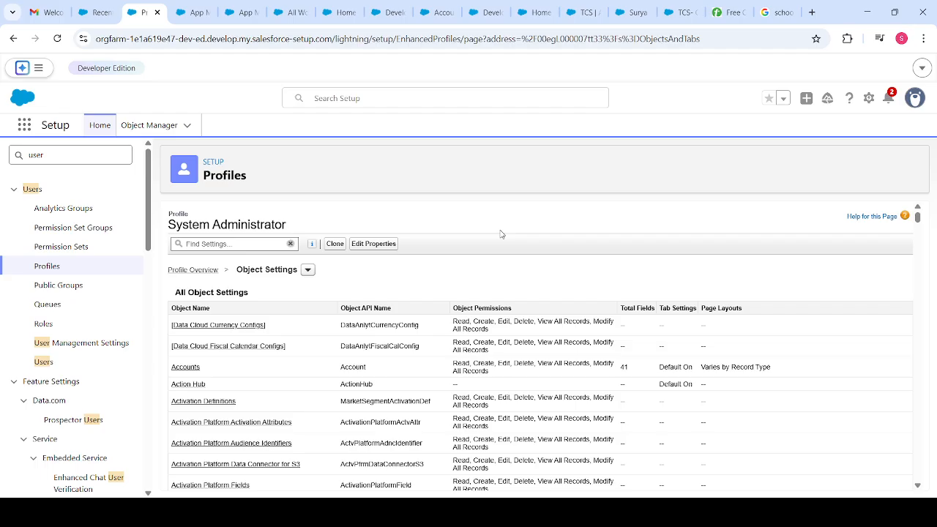
key(ctrl+f)
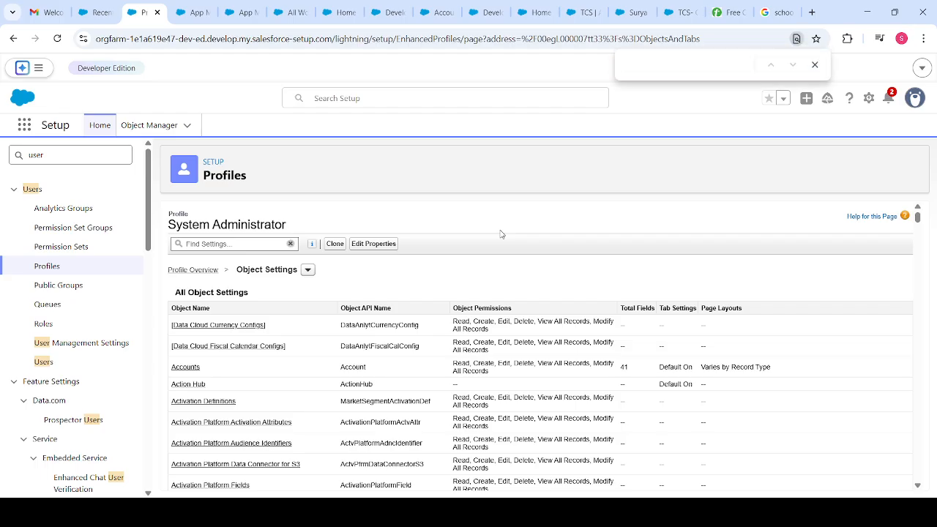
text(class)
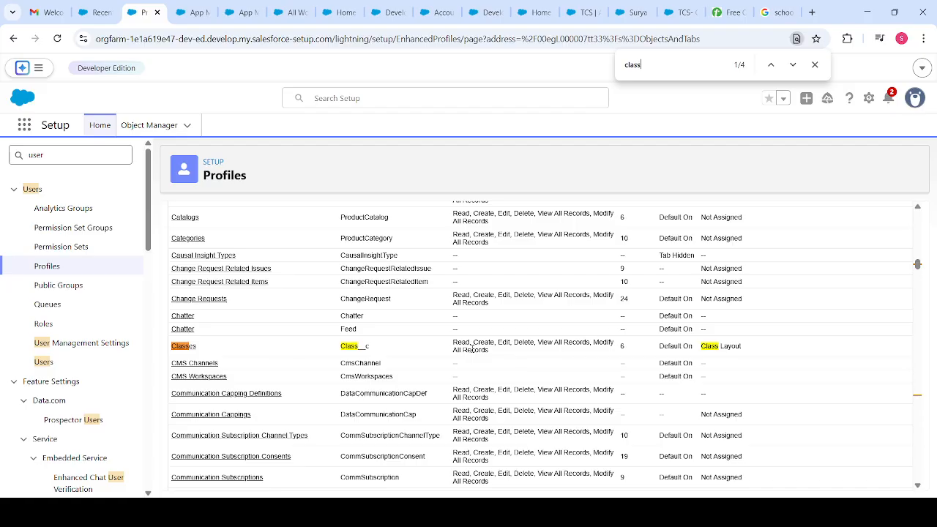
click(183, 350)
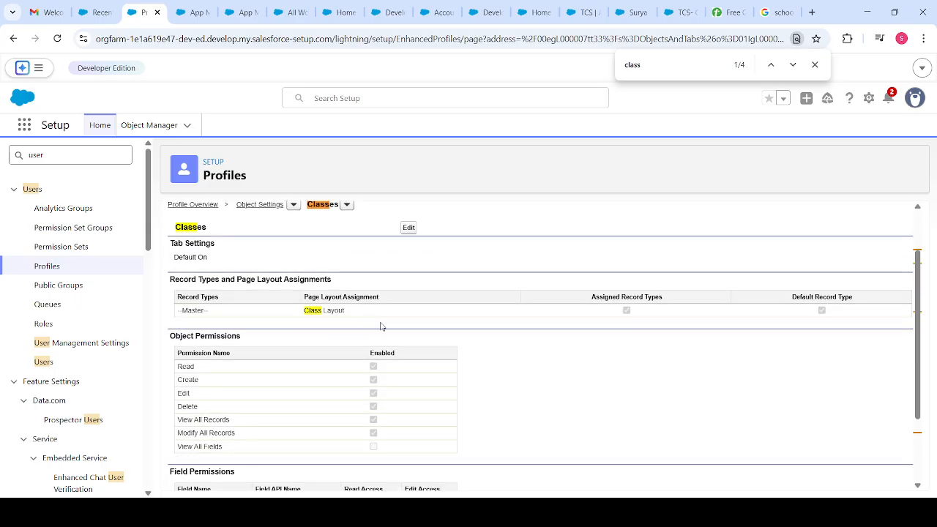
scroll(380, 327, down, 1)
scroll(403, 339, down, 2)
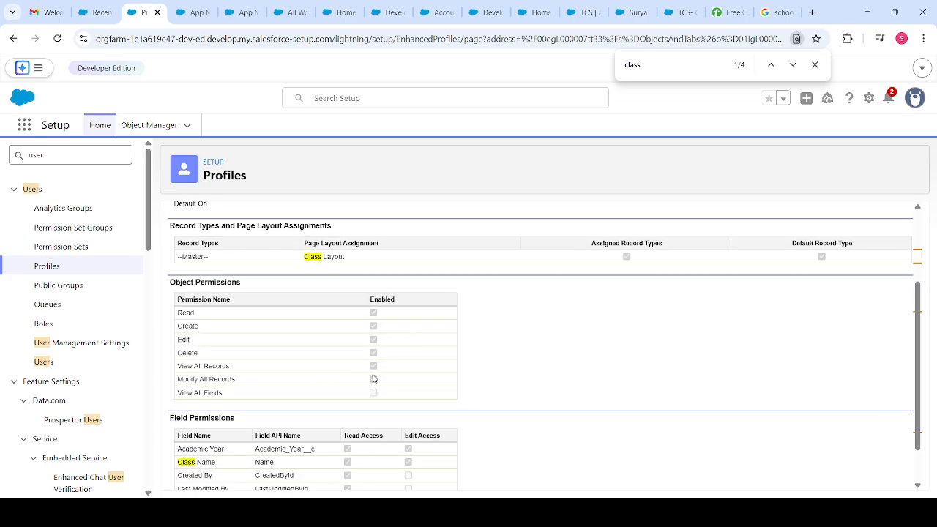
scroll(347, 408, down, 3)
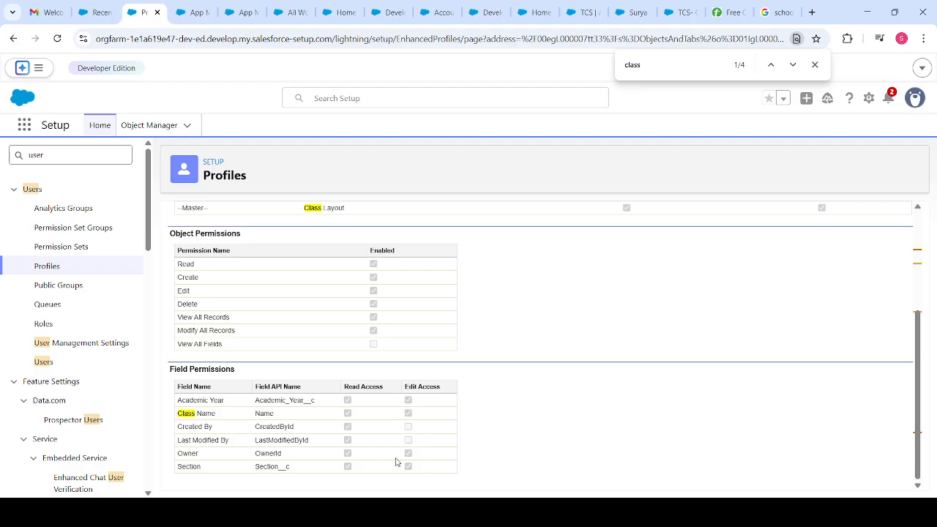
Return to the Class record page in the School Management app, reload it, and close the developer tools.
click(92, 10)
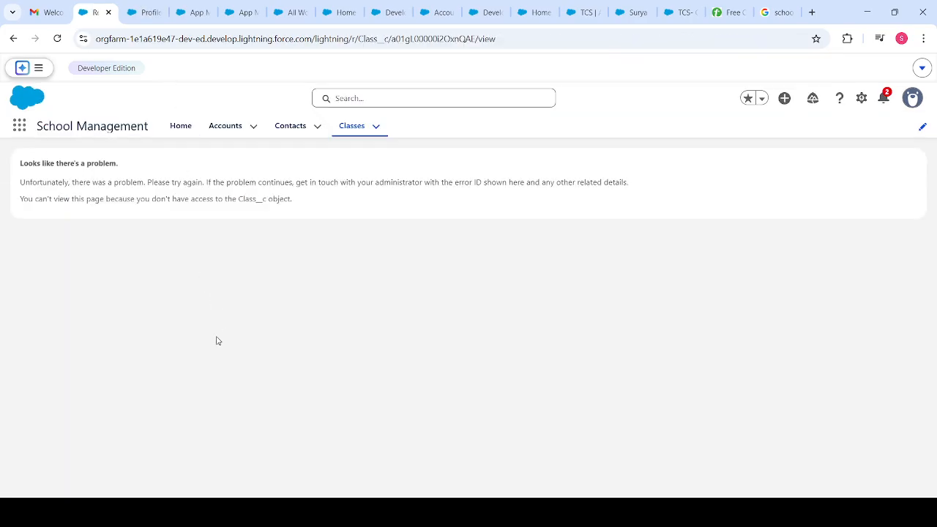
click(57, 42)
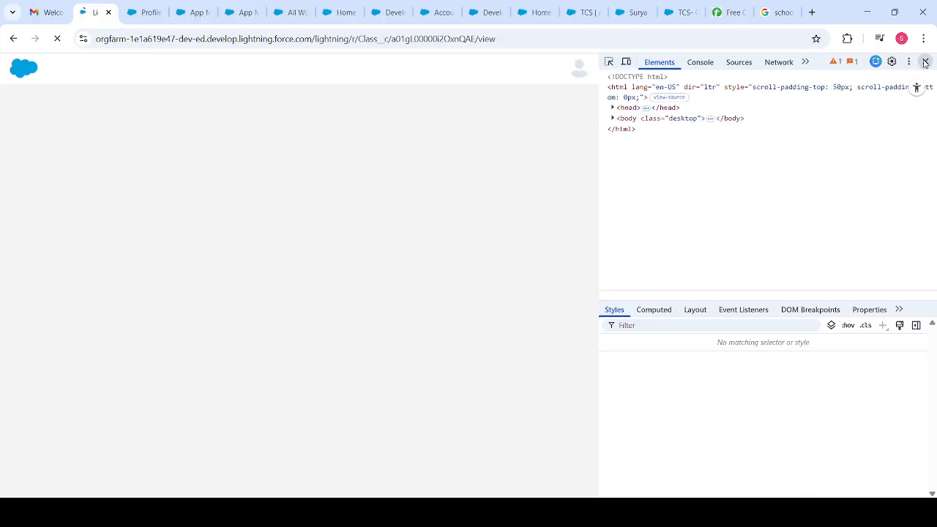
click(925, 62)
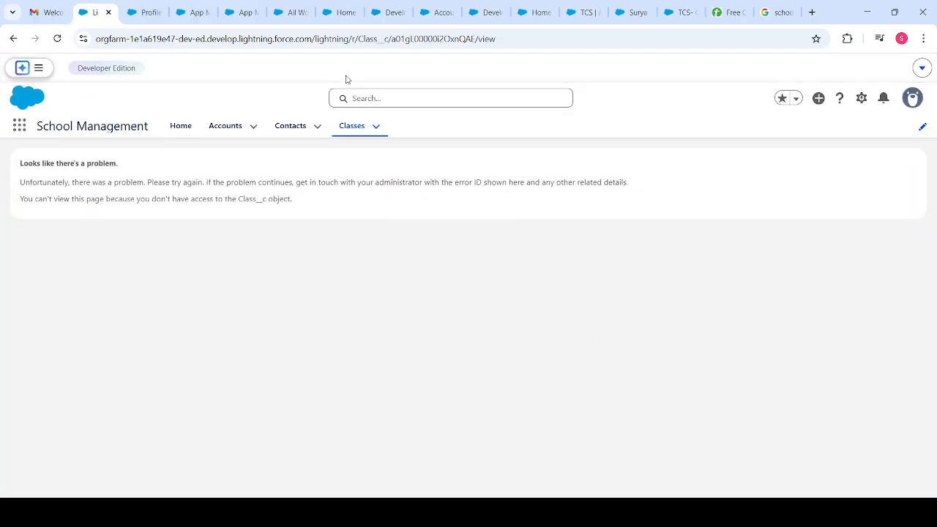
Try opening the 1st Class record from the Recently Viewed list and again from the All list view.
click(347, 127)
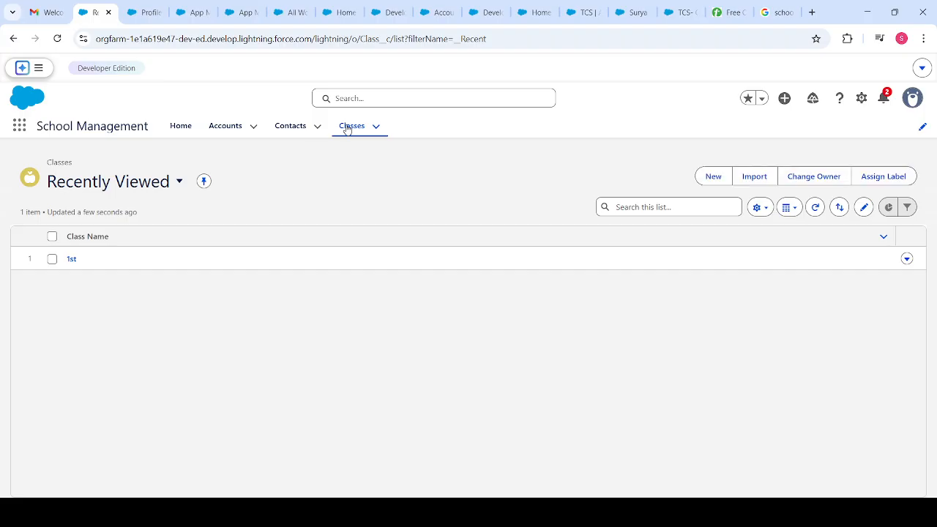
click(72, 260)
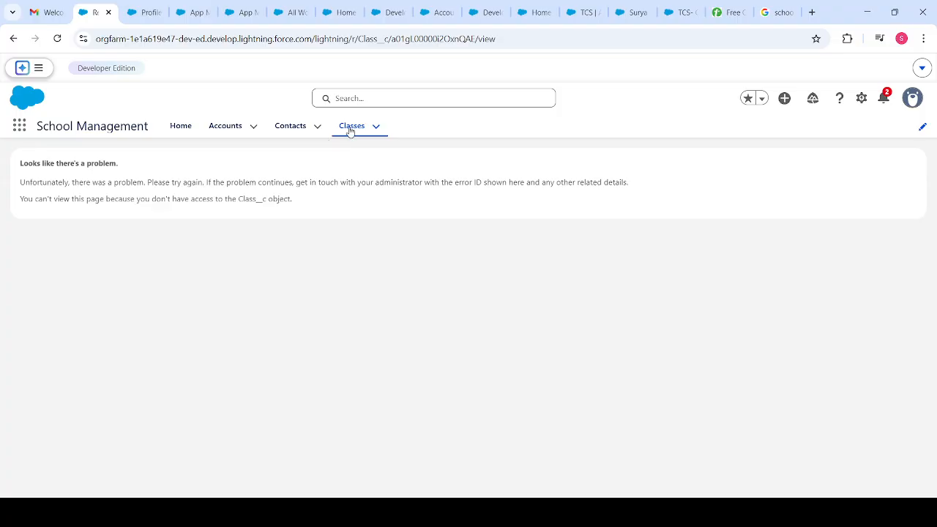
click(290, 126)
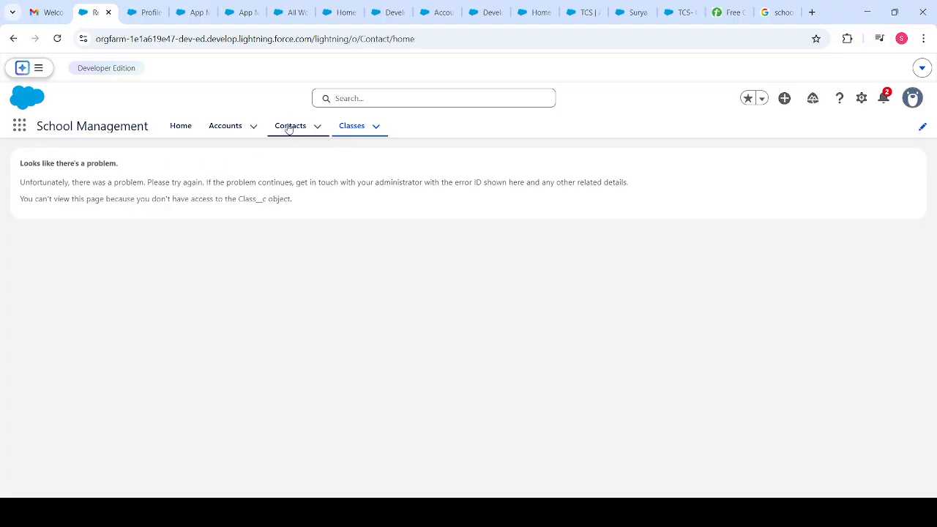
click(350, 126)
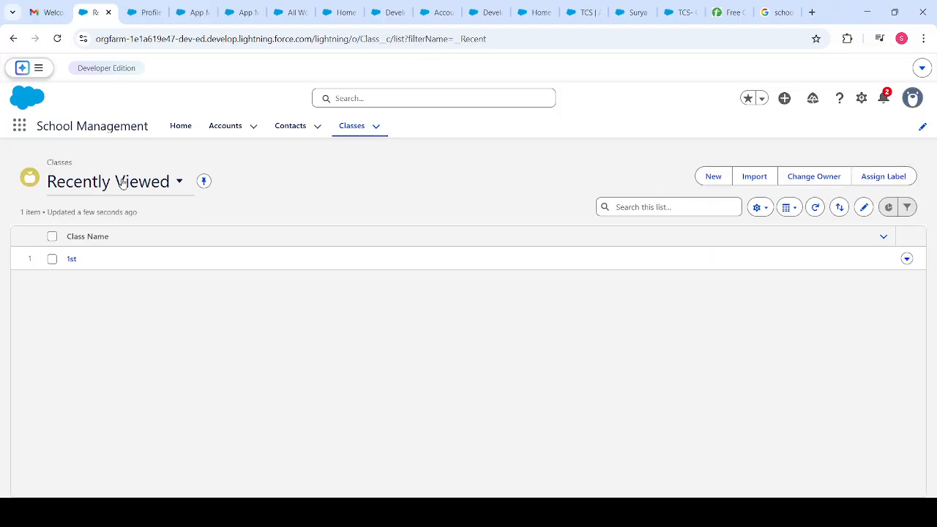
click(144, 185)
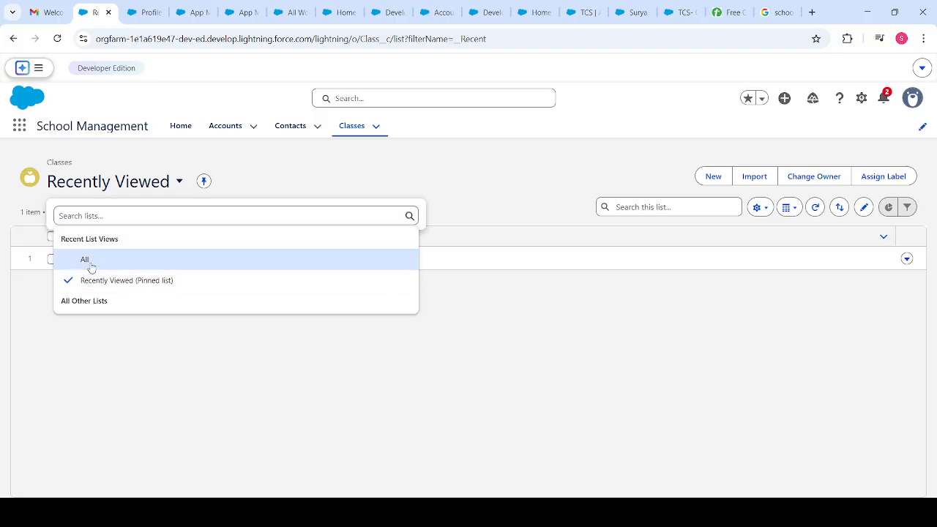
click(90, 265)
click(72, 260)
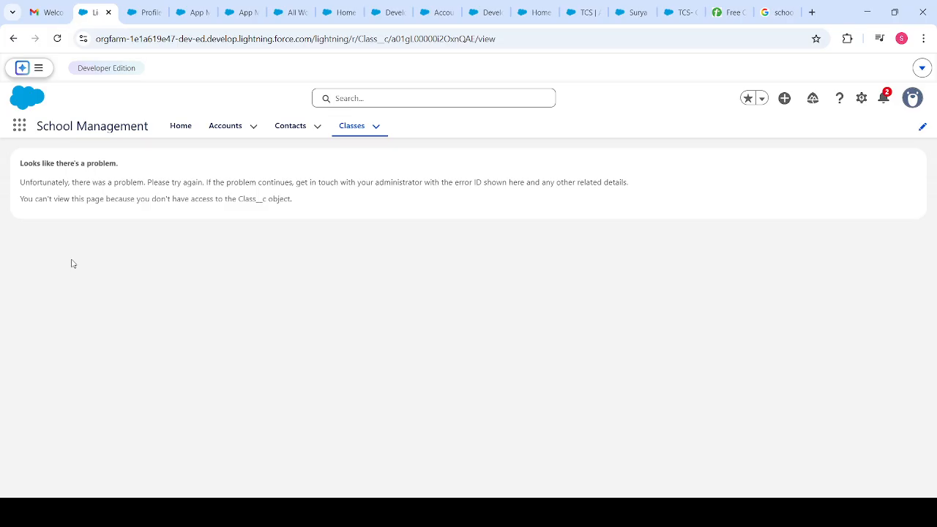
Edit the Class record in the Classes list, set its Class Name to 2nd, and save it.
click(360, 126)
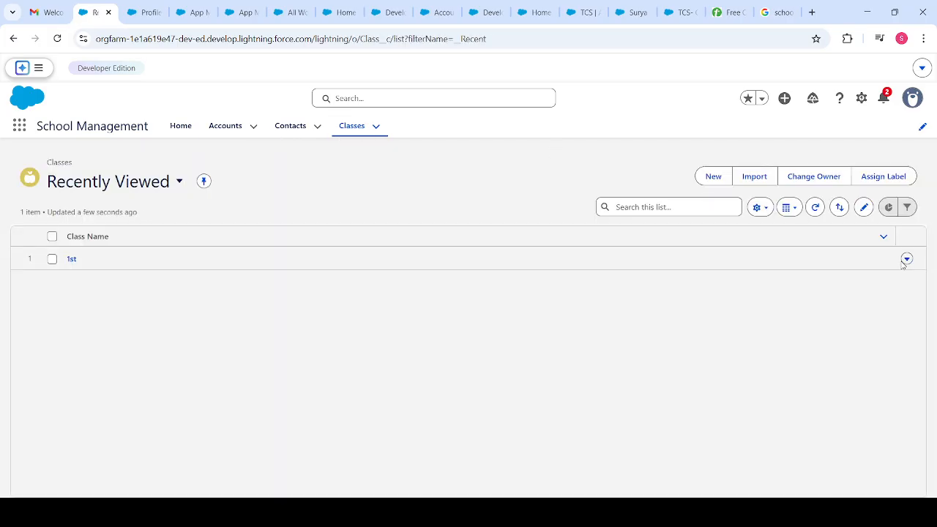
click(906, 261)
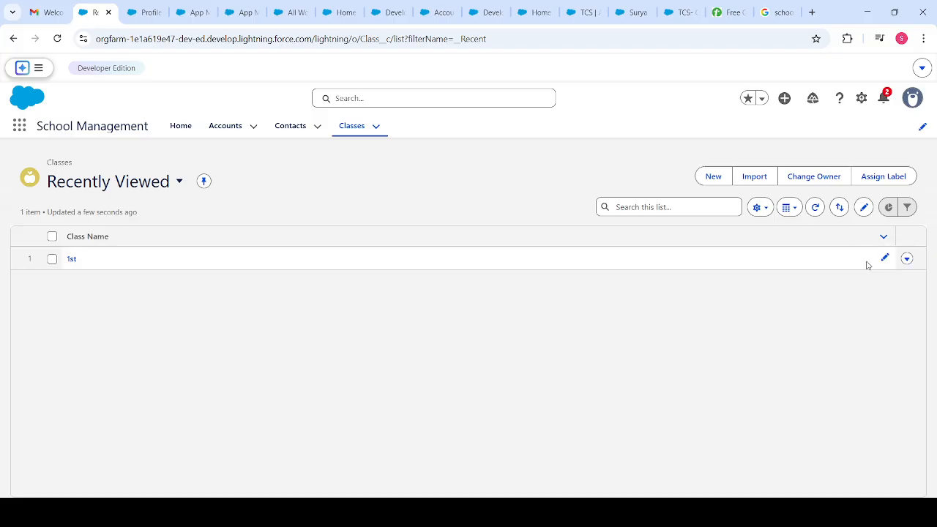
click(863, 192)
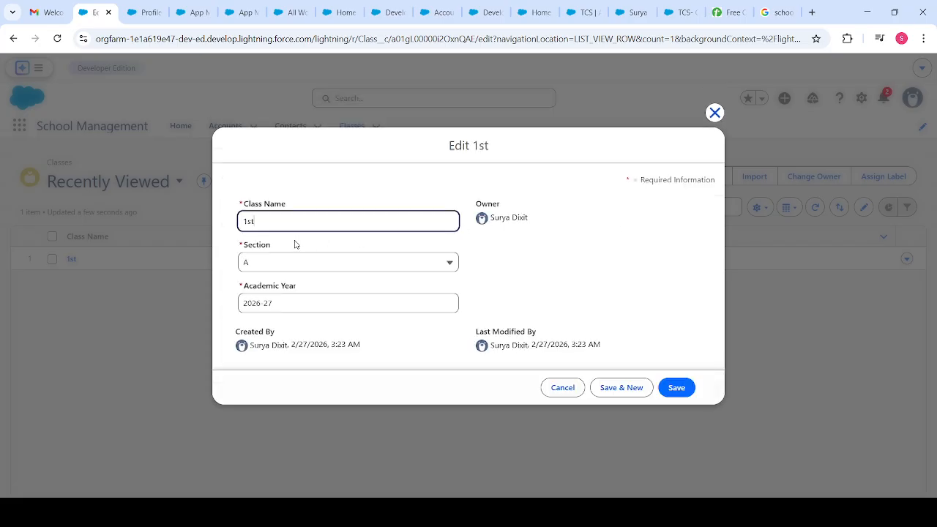
double_click(250, 220)
text(2nd)
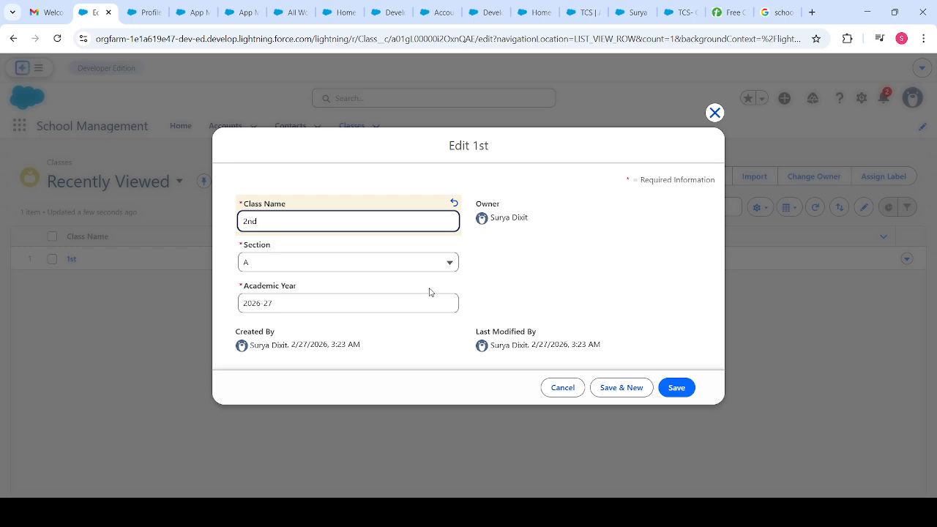
click(667, 392)
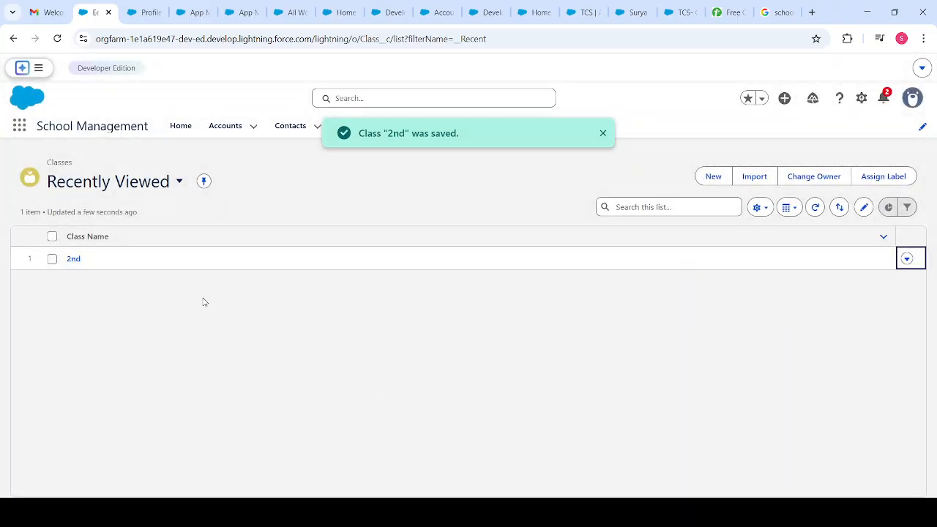
Open the 2nd Class record and read the problem message on its page closely.
click(74, 261)
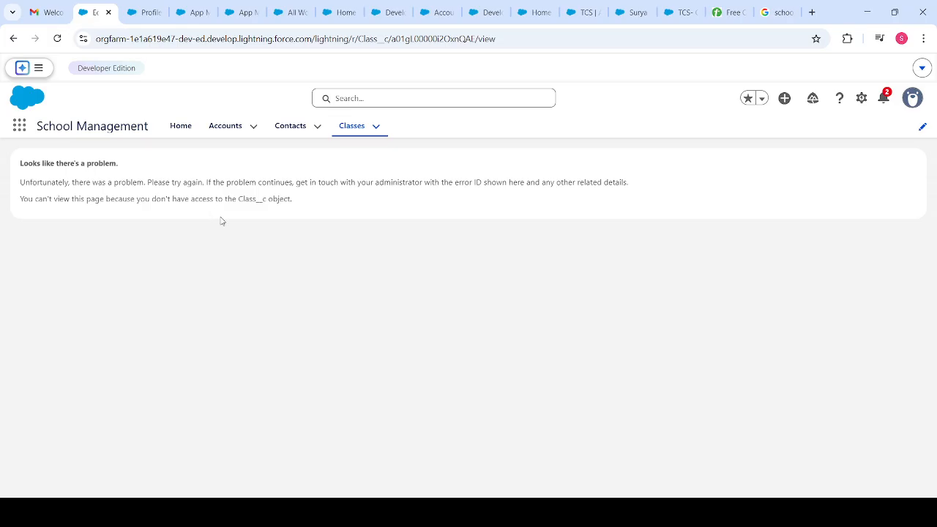
double_click(248, 200)
double_click(202, 200)
click(237, 204)
double_click(251, 199)
drag(251, 199, 277, 199)
double_click(278, 200)
click(242, 194)
drag(192, 197, 156, 194)
click(126, 212)
double_click(235, 183)
double_click(283, 184)
double_click(312, 183)
double_click(329, 183)
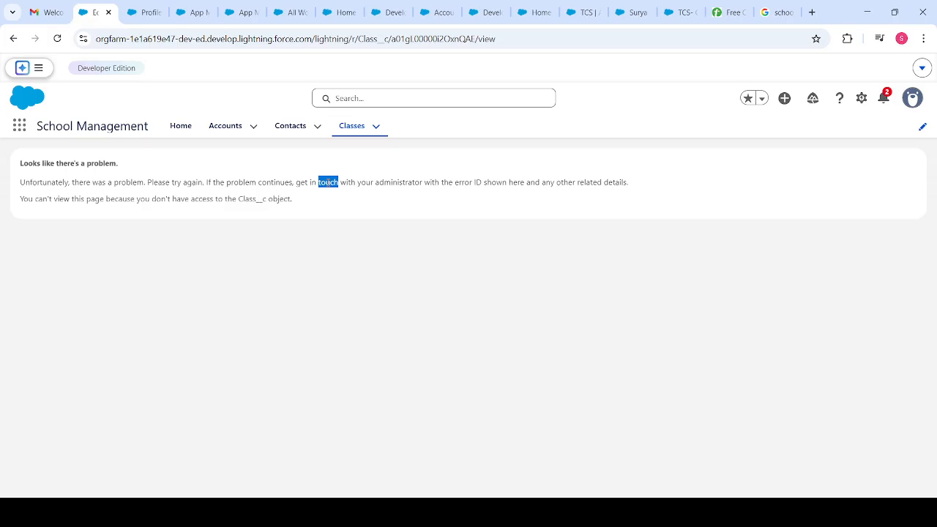